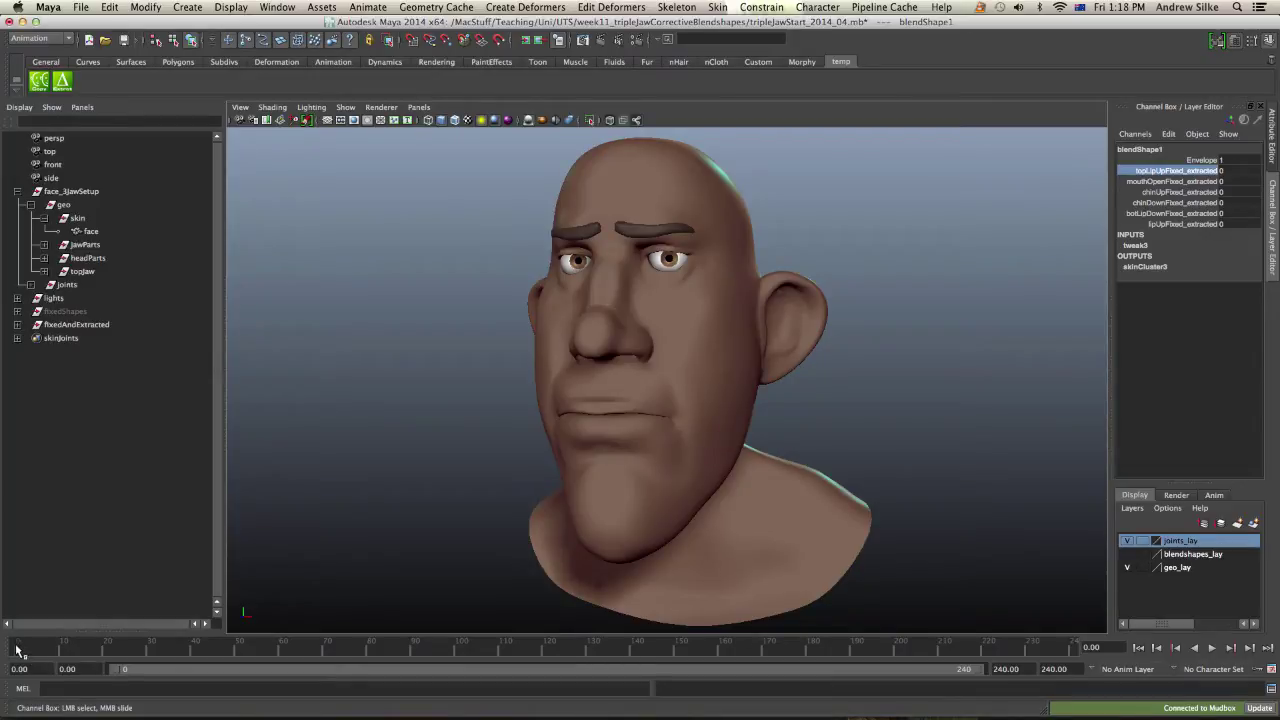
# Step: Move to frame 20 and test the lipUpFixed_extracted blend shape at weights 1 and 0 on the face
pyautogui.moveTo(17, 650); pyautogui.dragTo(107, 655)
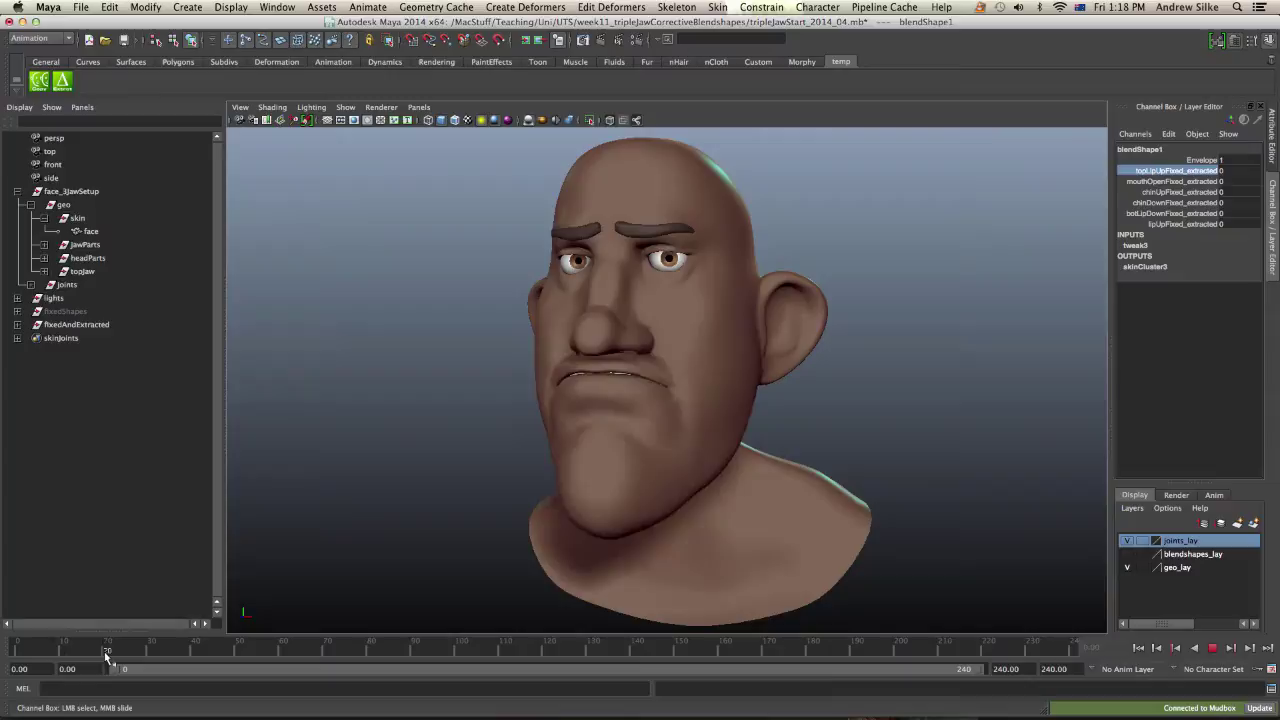
pyautogui.moveTo(563, 491)
pyautogui.keyDown('alt'); pyautogui.mouseDown()
pyautogui.moveTo(591, 477)
pyautogui.moveTo(568, 484)
pyautogui.moveTo(571, 471)
pyautogui.mouseUp(); pyautogui.keyUp('alt')
pyautogui.click(1183, 224)
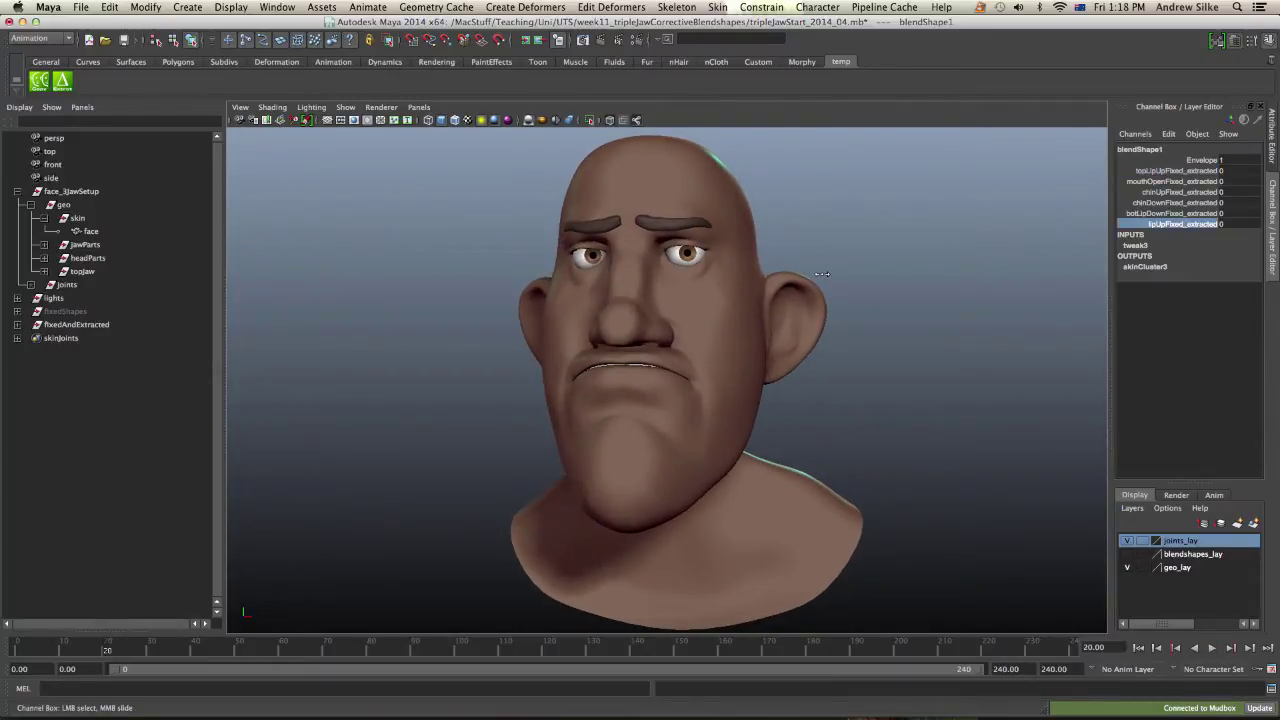
pyautogui.moveTo(822, 273); pyautogui.dragTo(918, 279, button='middle')
pyautogui.moveTo(928, 294)
pyautogui.keyDown('alt'); pyautogui.mouseDown()
pyautogui.moveTo(869, 292)
pyautogui.moveTo(887, 300)
pyautogui.mouseUp(); pyautogui.keyUp('alt')
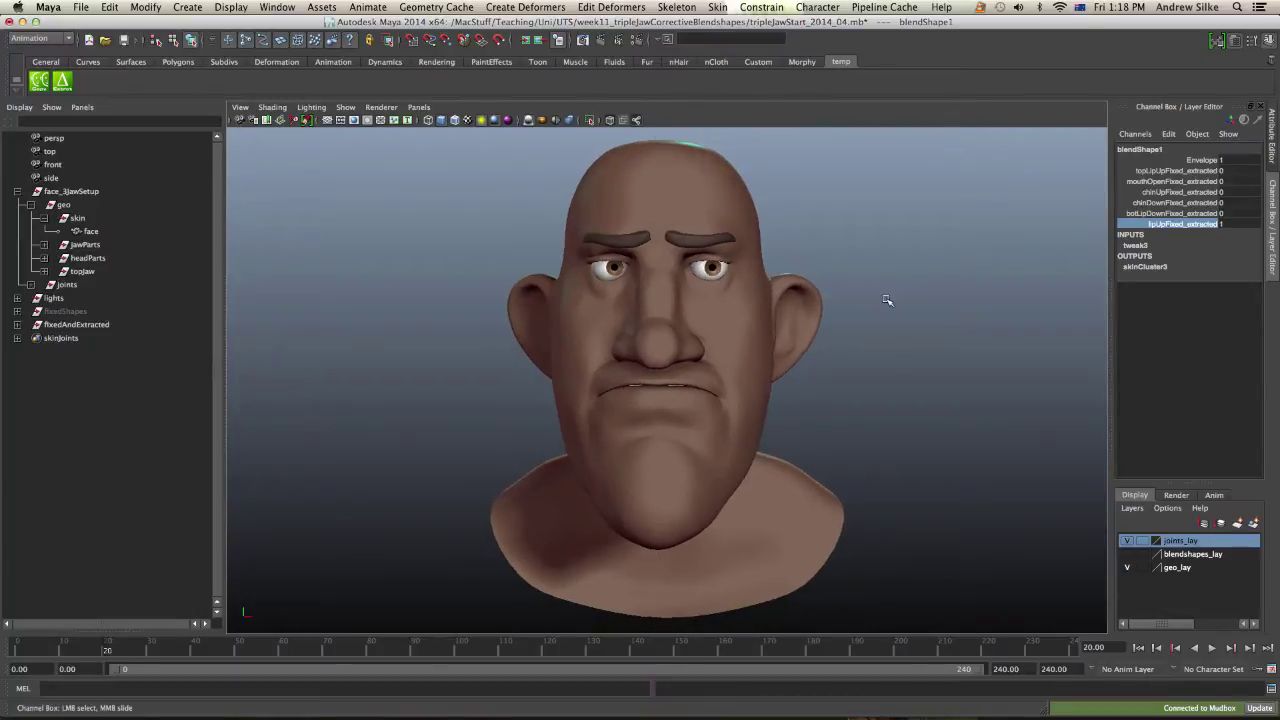
pyautogui.moveTo(917, 287); pyautogui.dragTo(900, 280, button='middle')
pyautogui.keyDown('alt'); pyautogui.moveTo(900, 280); pyautogui.dragTo(882, 269); pyautogui.keyUp('alt')
# Step: Open Set Driven Key and choose blendShape1's lipUpFixed_extracted as the driven attribute
pyautogui.press('space')
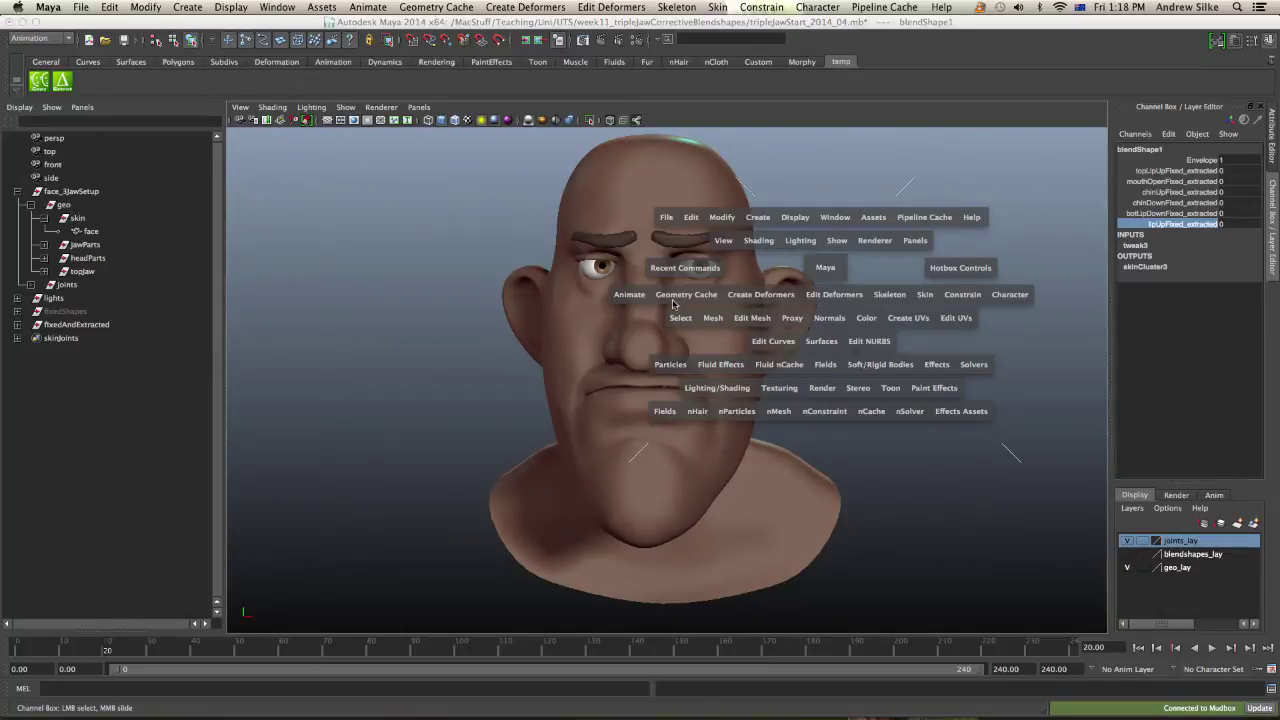
pyautogui.click(638, 297)
pyautogui.moveTo(659, 356)
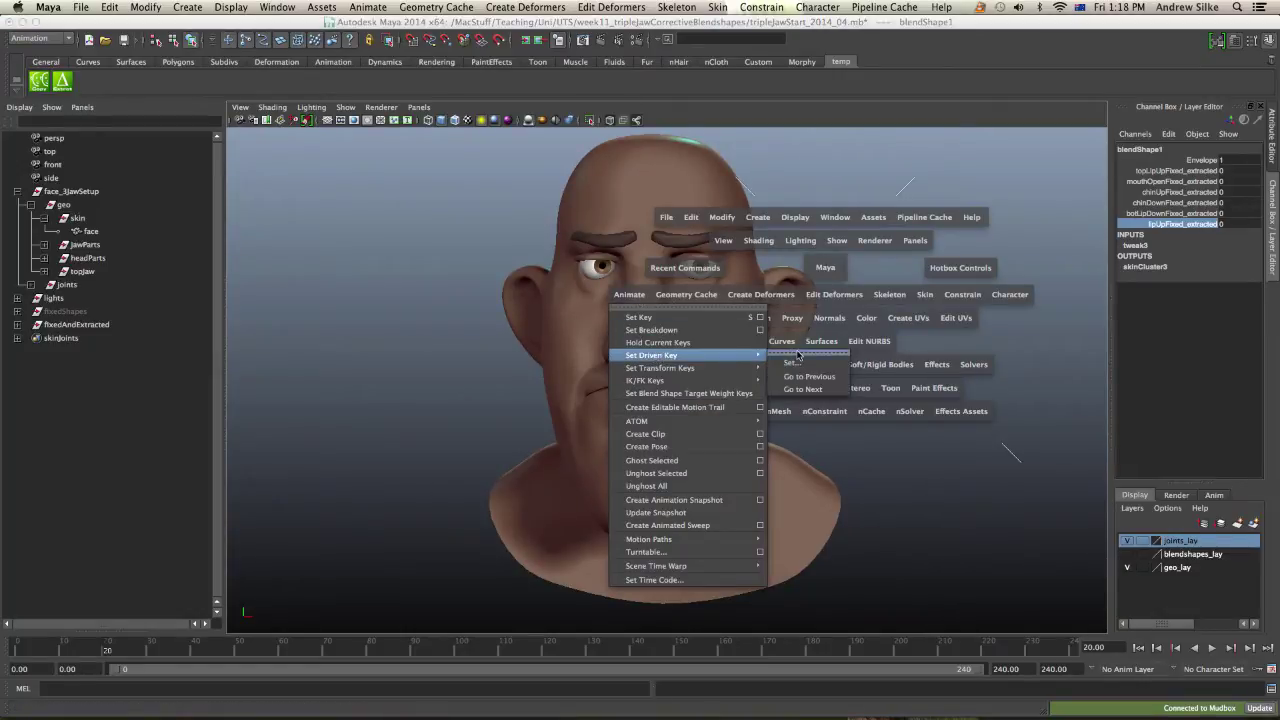
pyautogui.click(792, 362)
pyautogui.moveTo(189, 147); pyautogui.dragTo(383, 54)
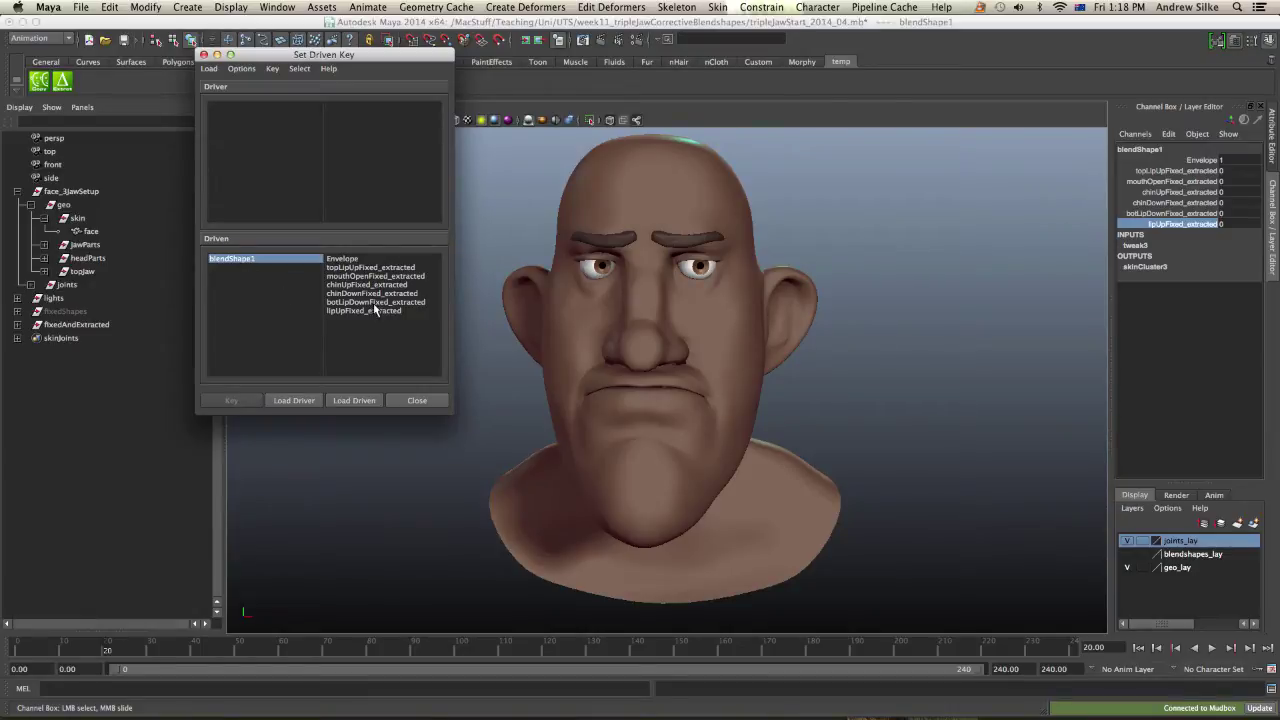
pyautogui.click(337, 311)
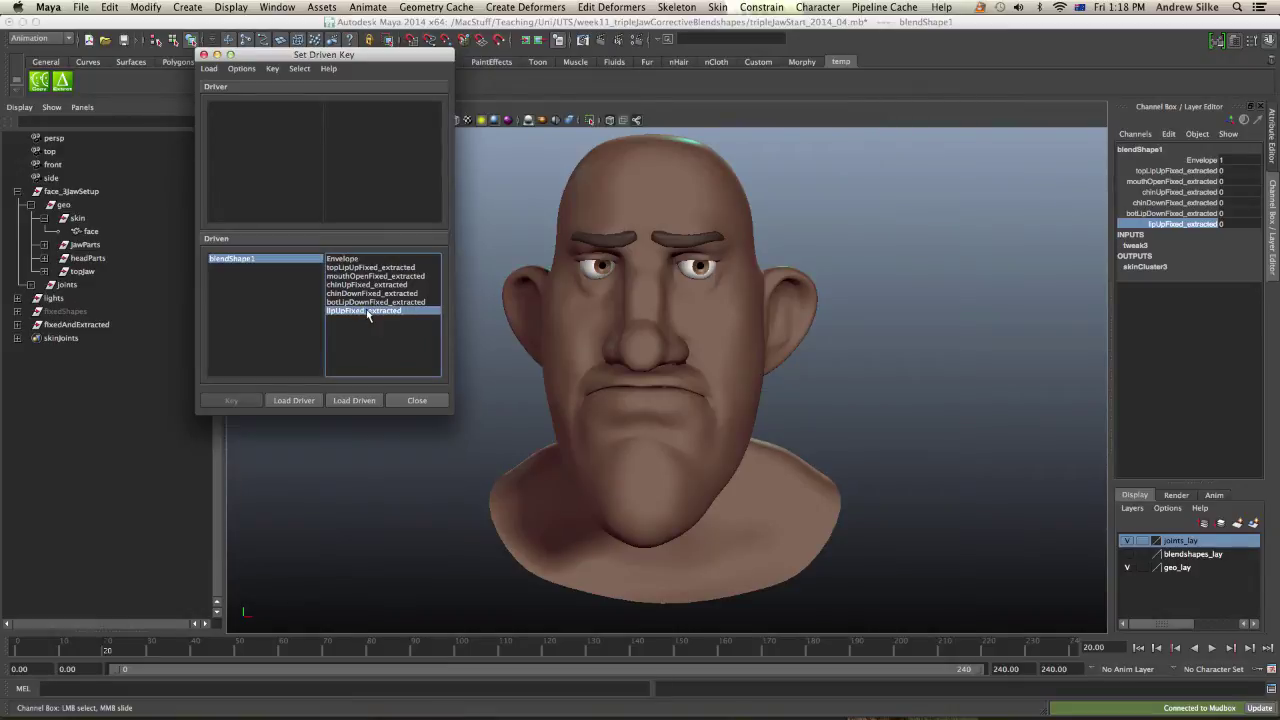
# Step: Expand the joints hierarchy, load jawTopLip_null as the driver and choose its Rotate Z attribute
pyautogui.click(30, 286)
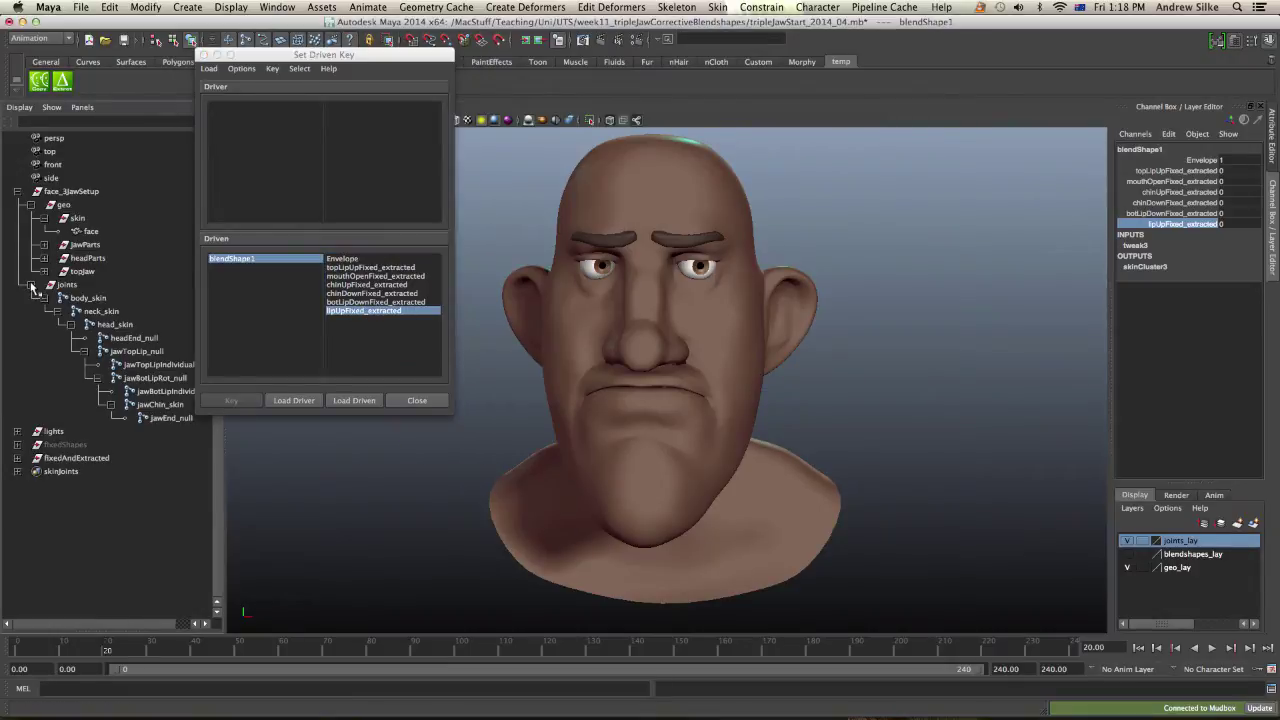
pyautogui.click(30, 204)
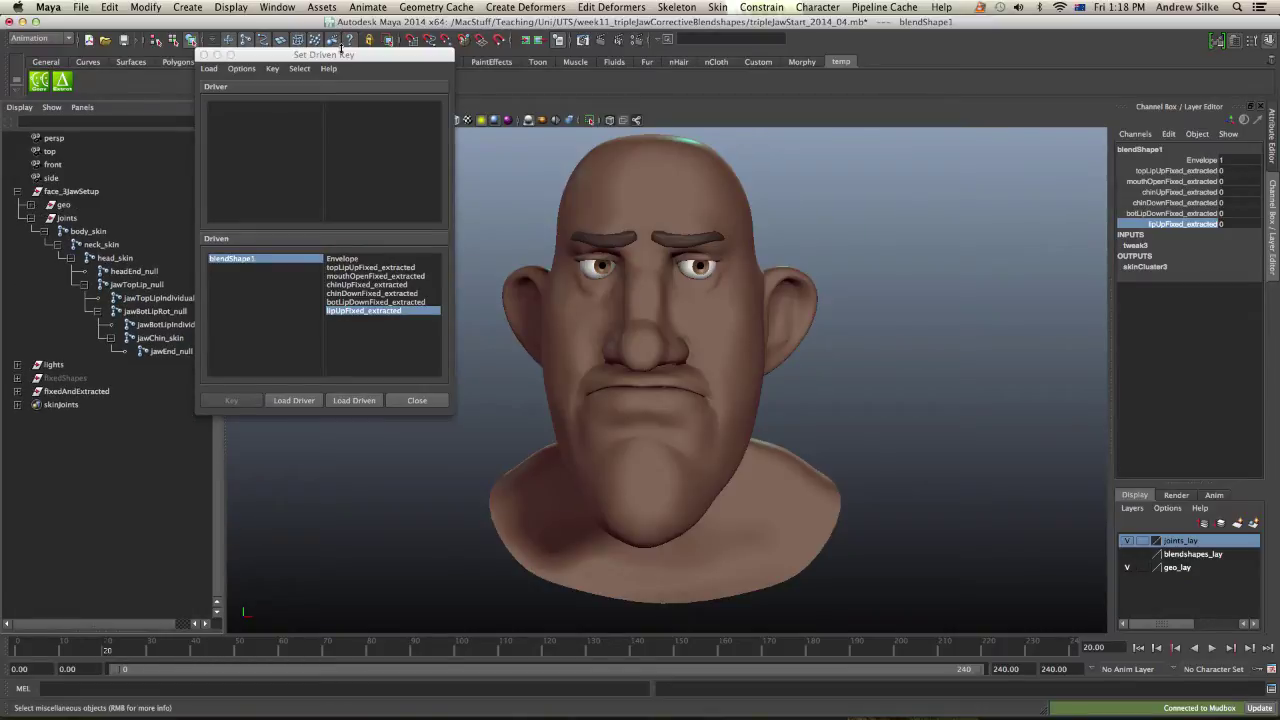
pyautogui.moveTo(345, 54); pyautogui.dragTo(370, 50)
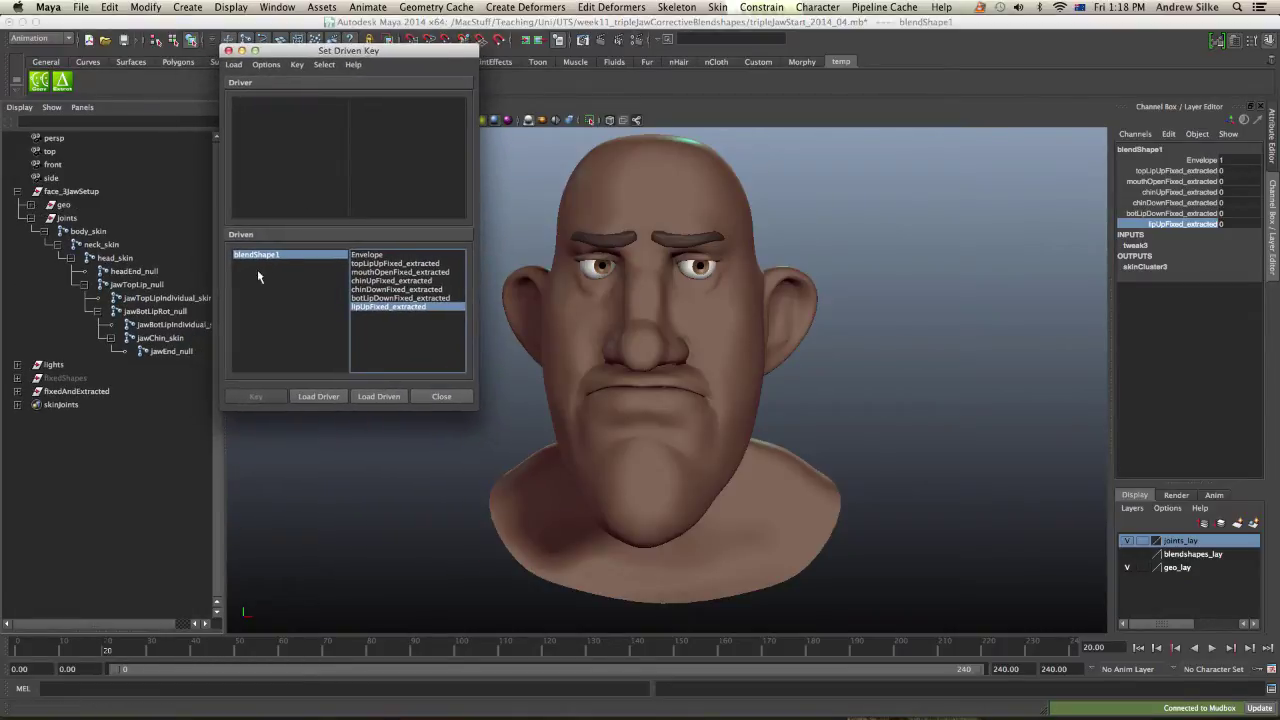
pyautogui.click(156, 287)
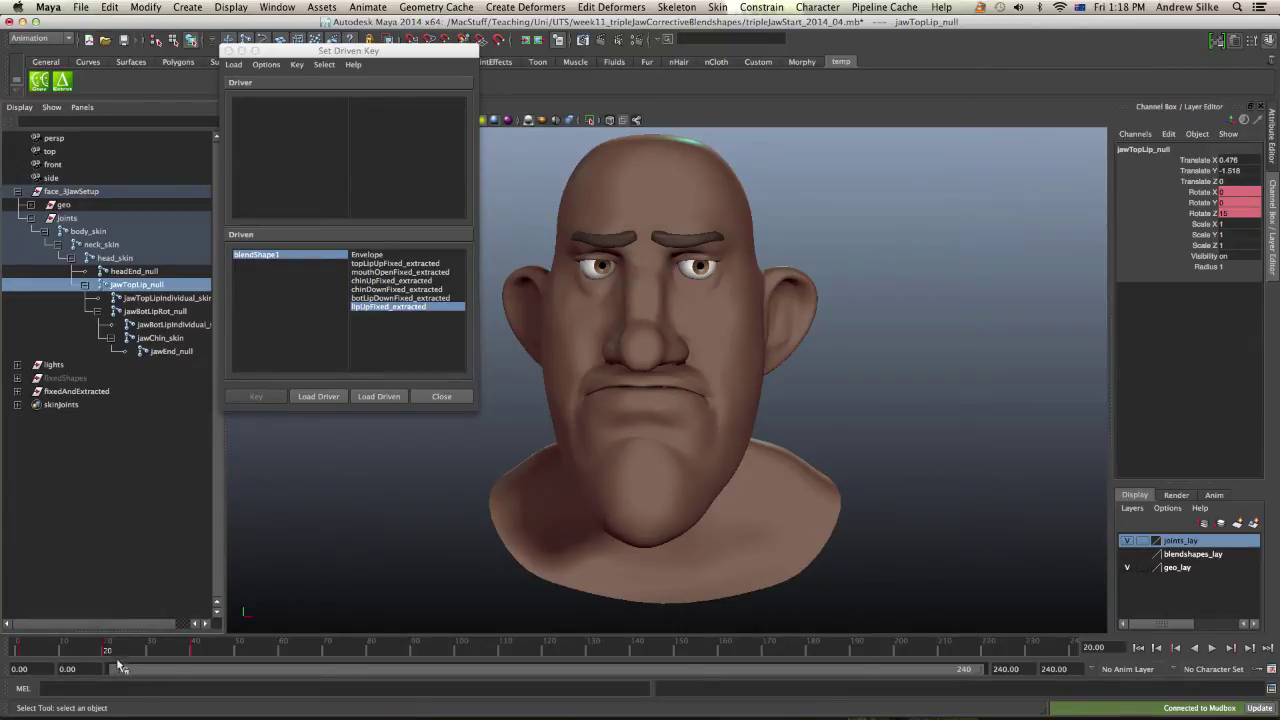
pyautogui.moveTo(109, 650)
pyautogui.mouseDown()
pyautogui.moveTo(2, 653)
pyautogui.moveTo(104, 650)
pyautogui.mouseUp()
pyautogui.click(320, 396)
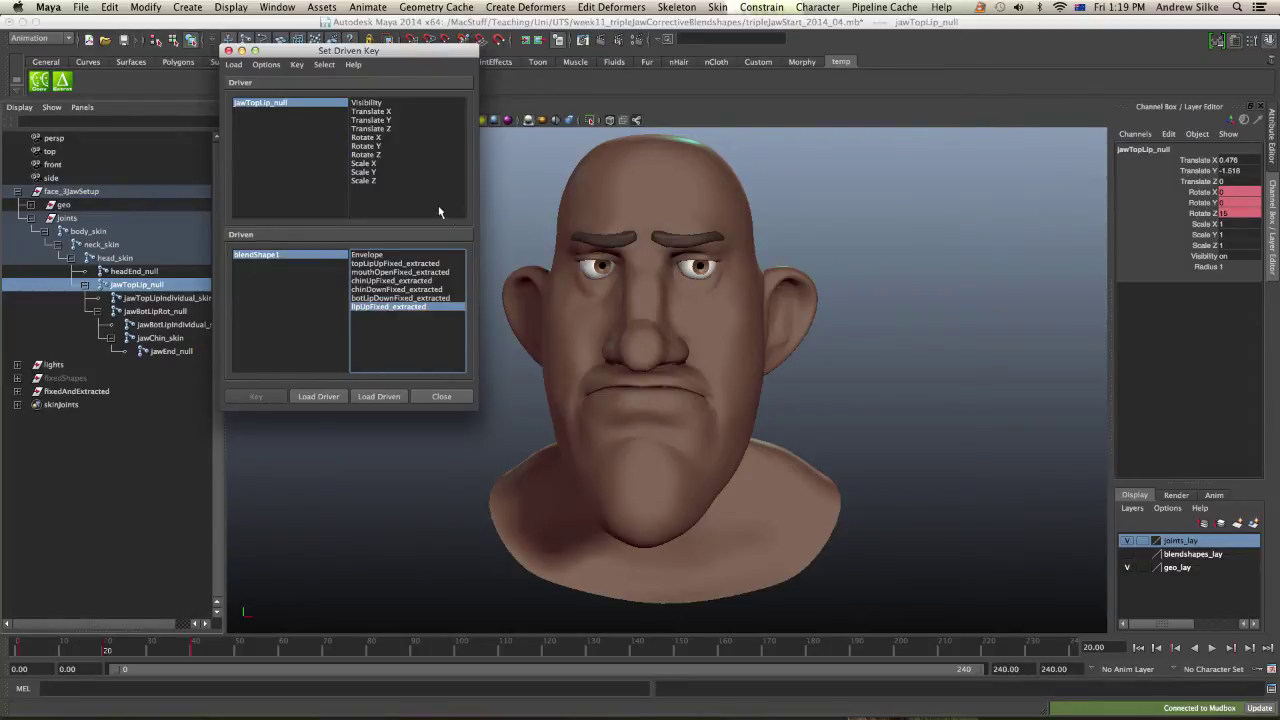
pyautogui.click(375, 156)
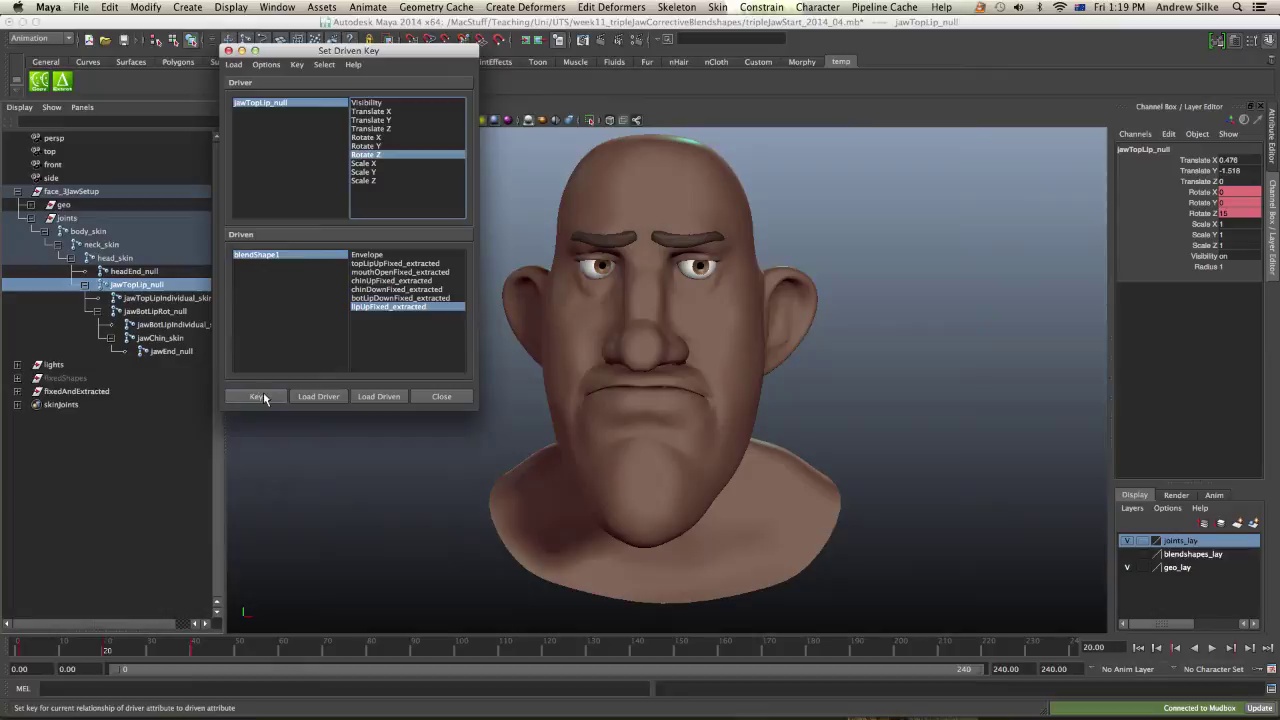
# Step: Set a driven key at frame 20 with lipUpFixed_extracted at 1 for the jawTopLip_null Rotate Z pose
pyautogui.click(262, 394)
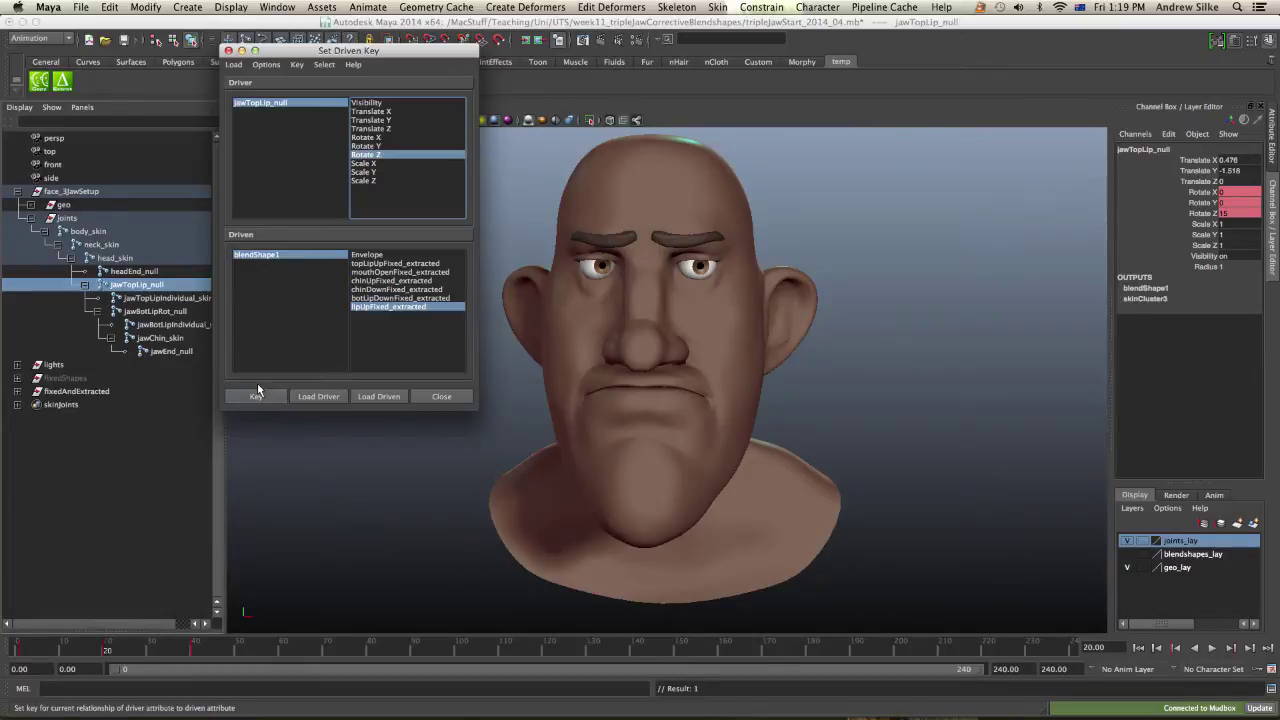
pyautogui.click(271, 255)
pyautogui.click(268, 103)
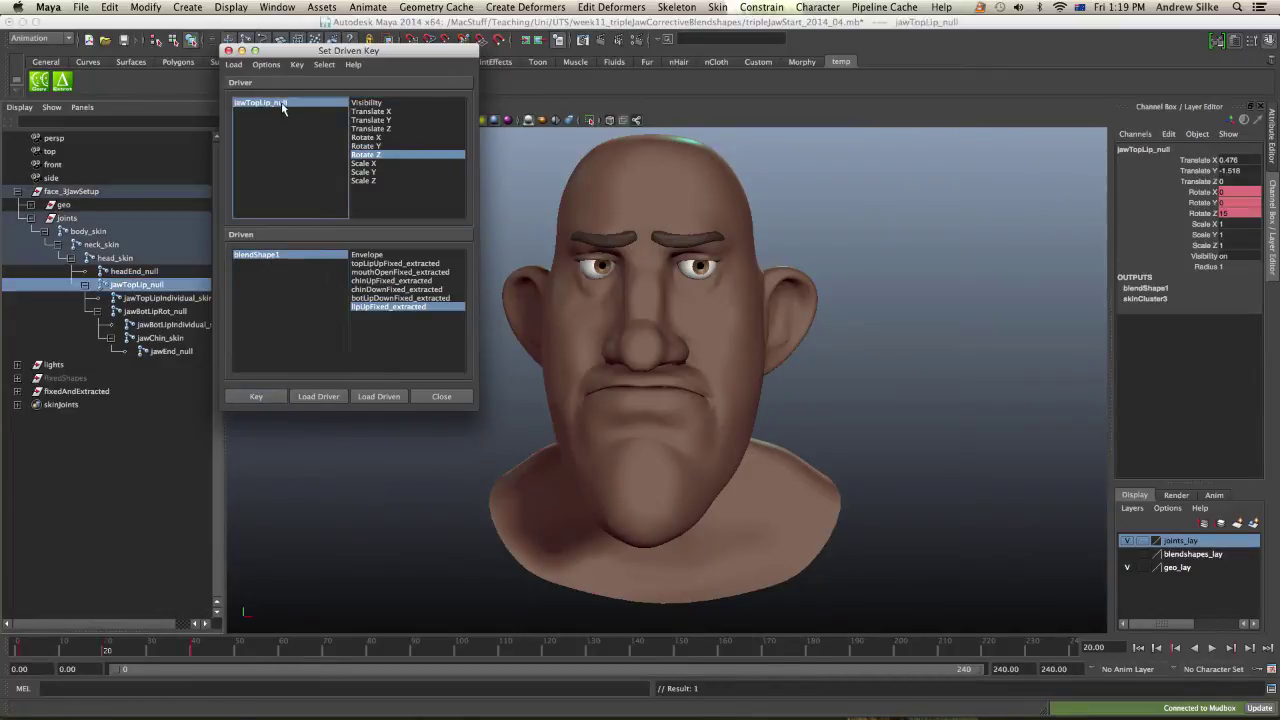
pyautogui.click(273, 256)
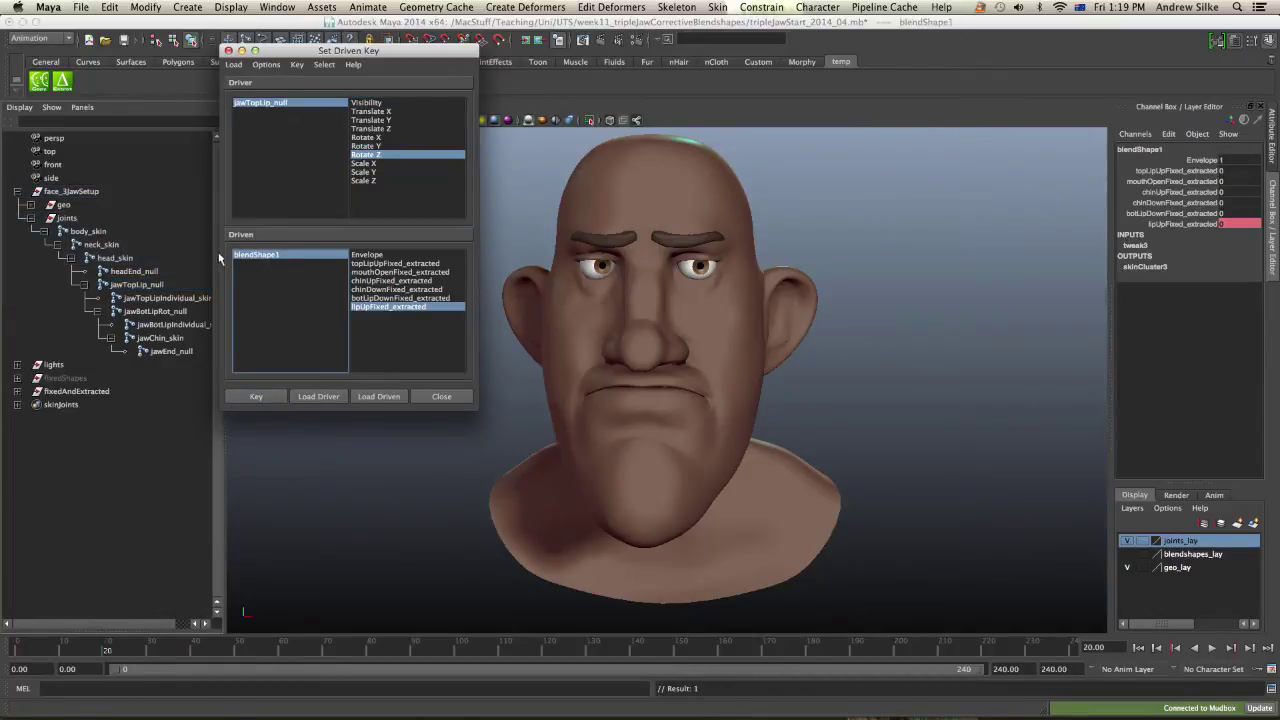
pyautogui.click(1200, 222)
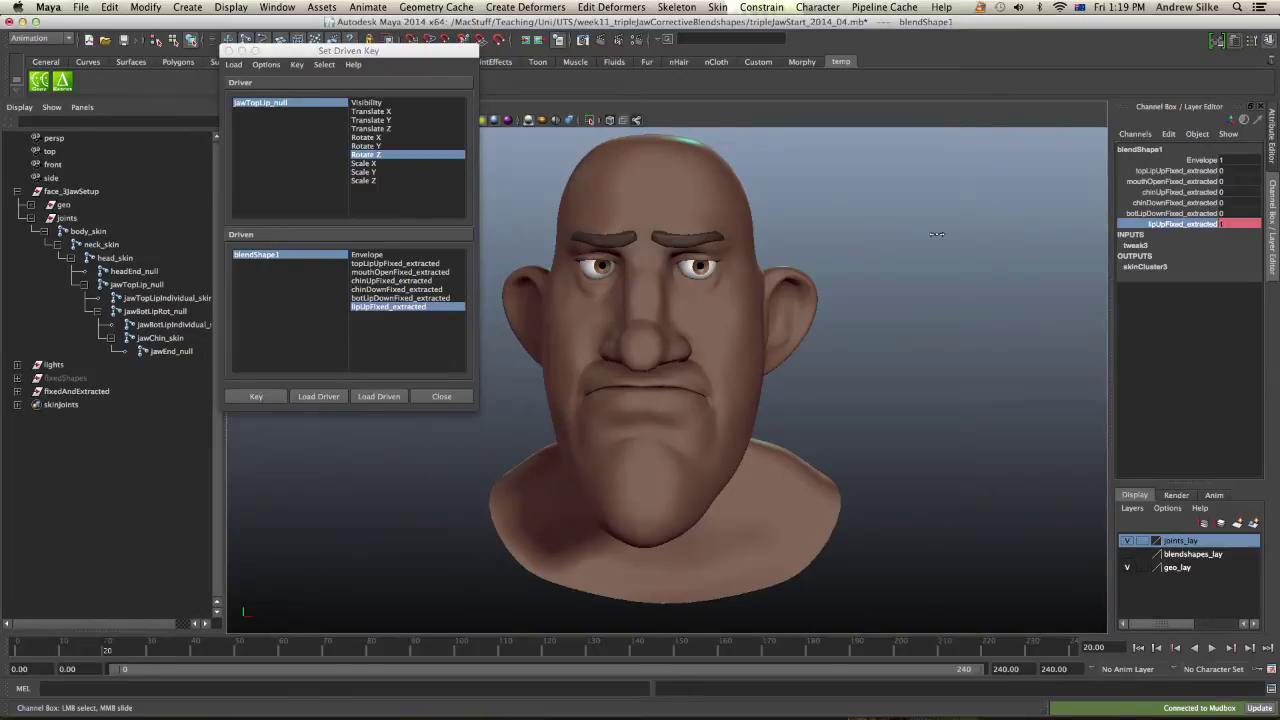
pyautogui.click(257, 396)
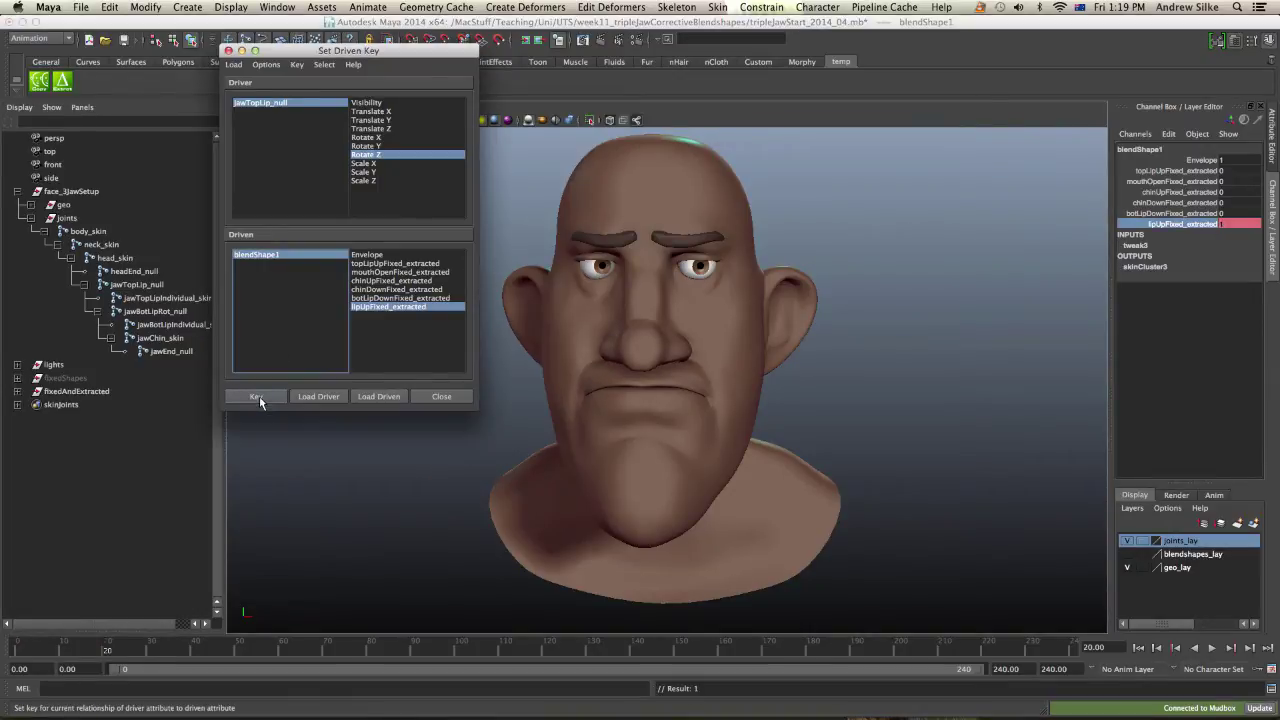
# Step: Set a driven key at frame 0 with lipUpFixed_extracted at 0
pyautogui.click(108, 649)
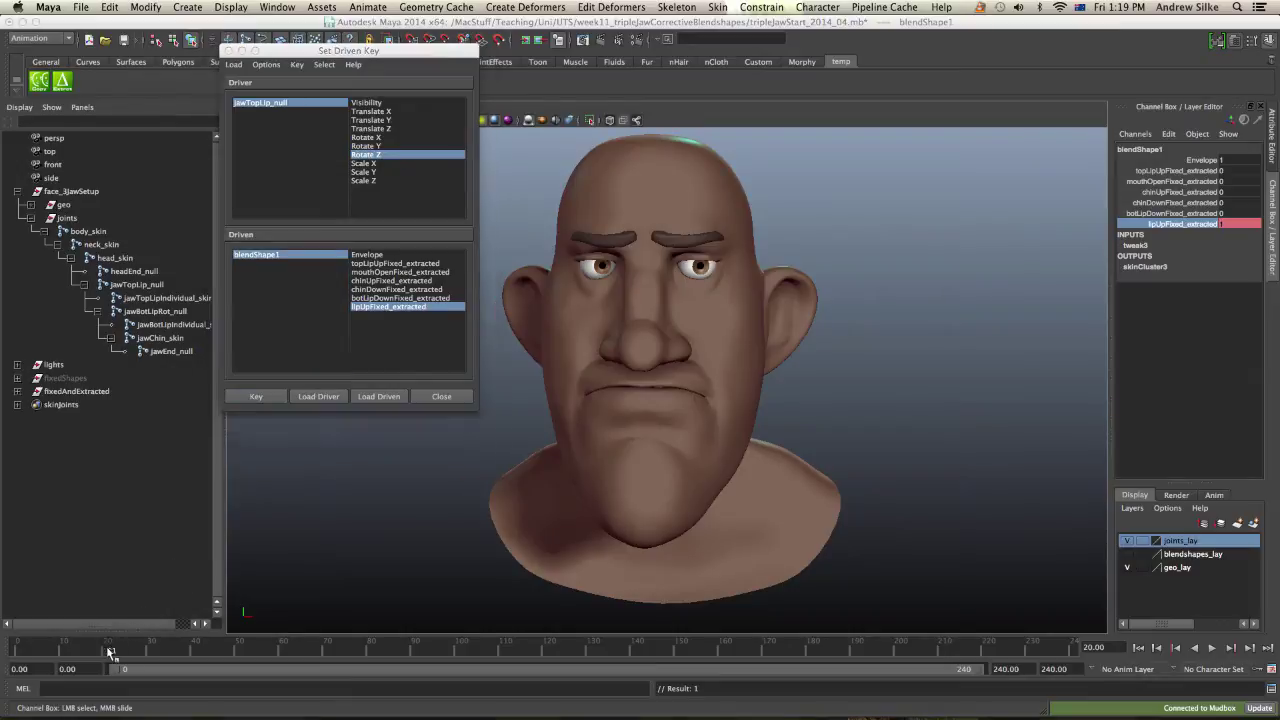
pyautogui.moveTo(111, 652); pyautogui.dragTo(17, 650)
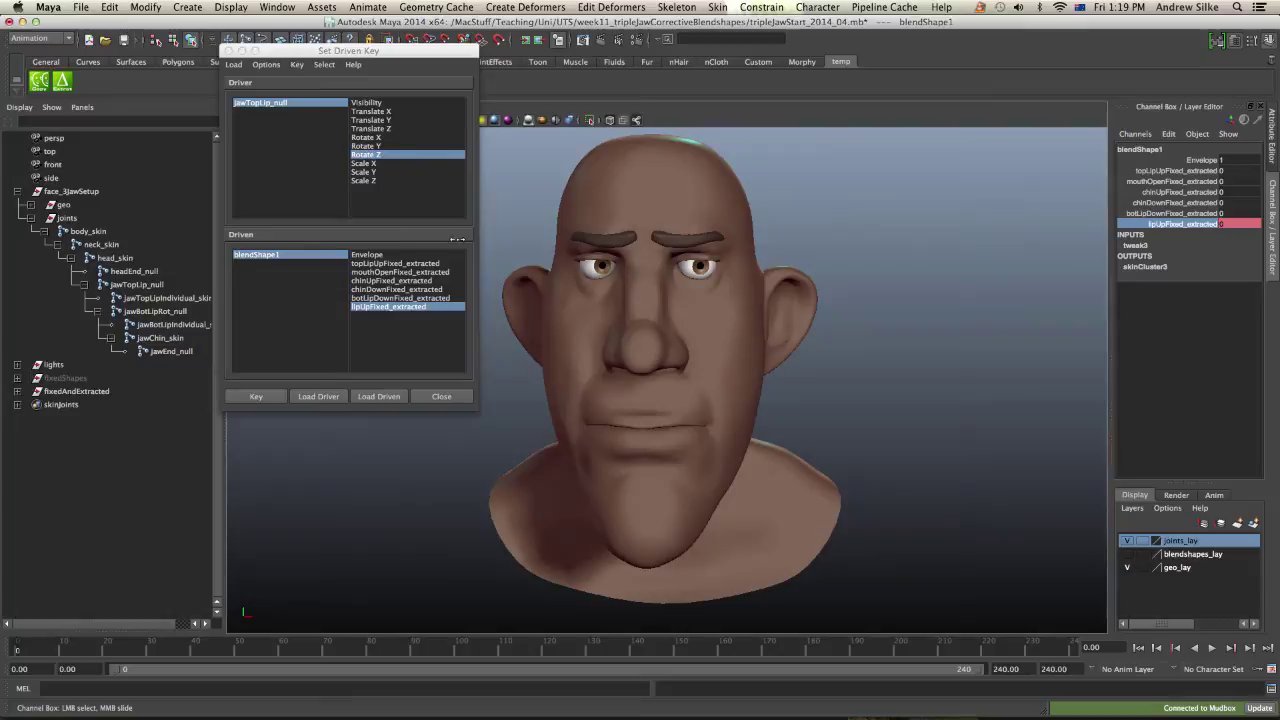
pyautogui.click(256, 396)
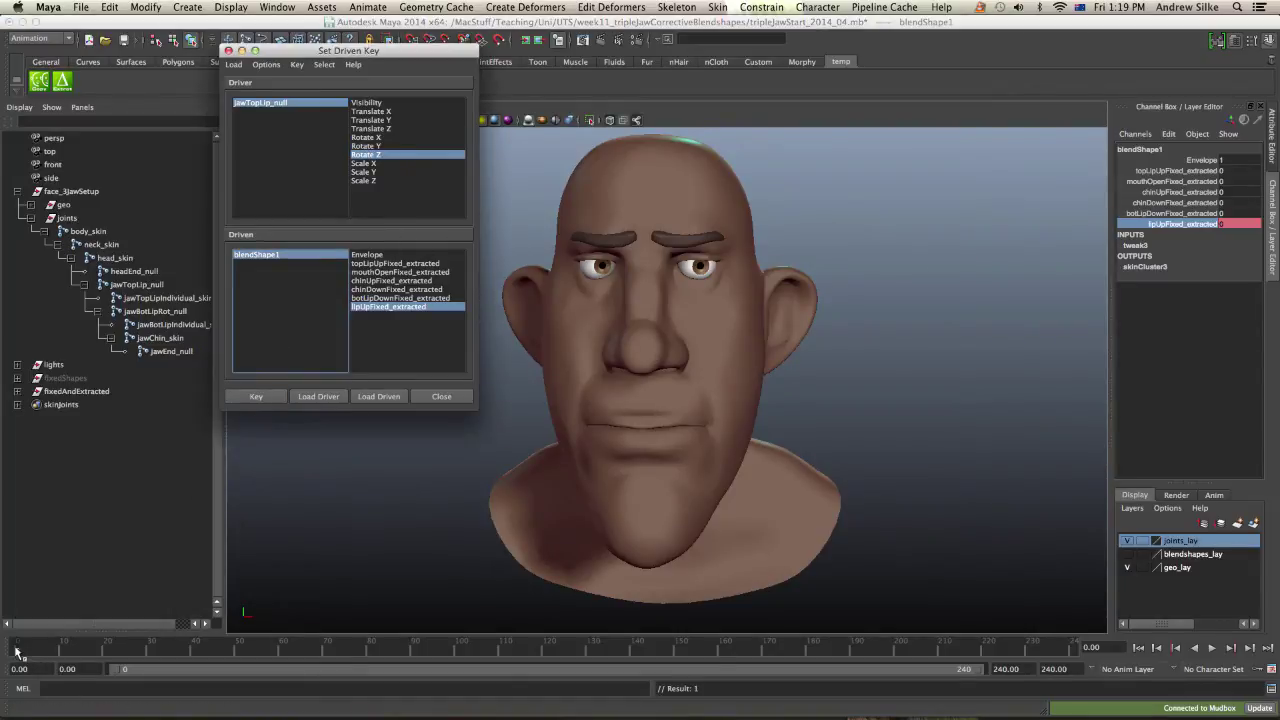
# Step: Scrub to frame 40, load jawChin_skin as the driver and pair its Rotate Z with chinUpFixed_extracted
pyautogui.moveTo(17, 651)
pyautogui.mouseDown()
pyautogui.moveTo(106, 652)
pyautogui.moveTo(2, 655)
pyautogui.mouseUp()
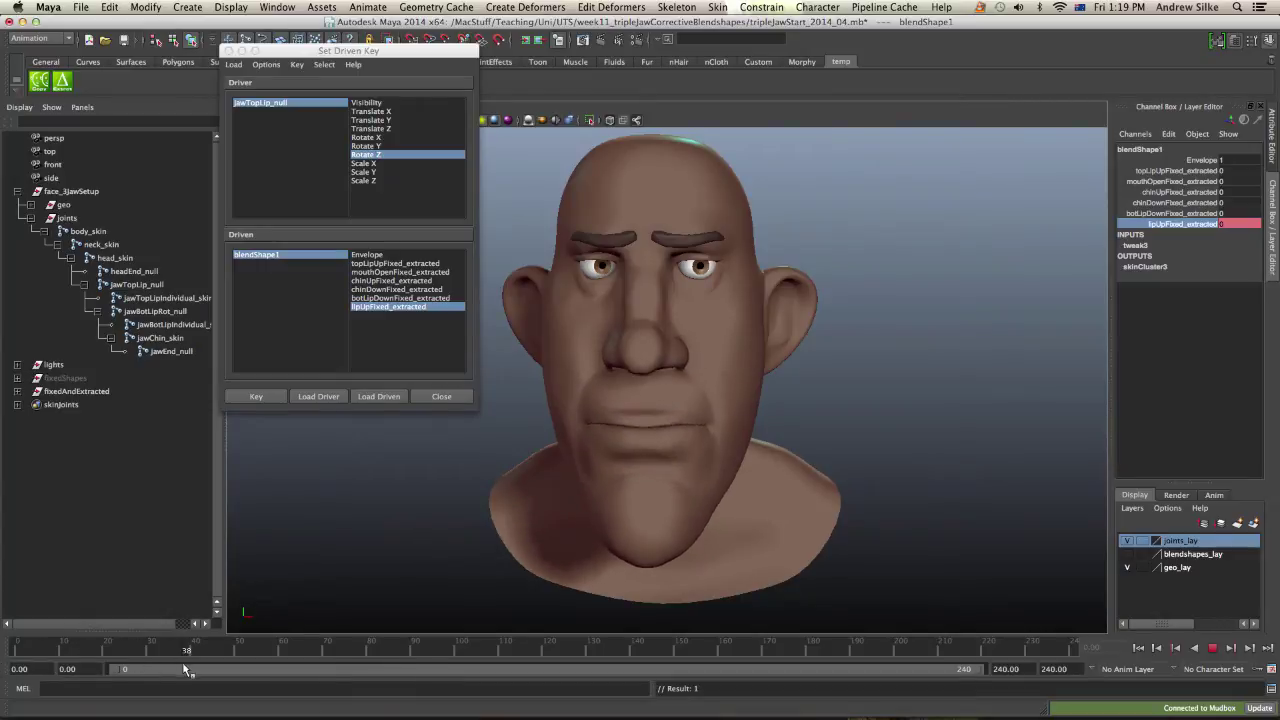
pyautogui.moveTo(125, 660); pyautogui.dragTo(199, 657)
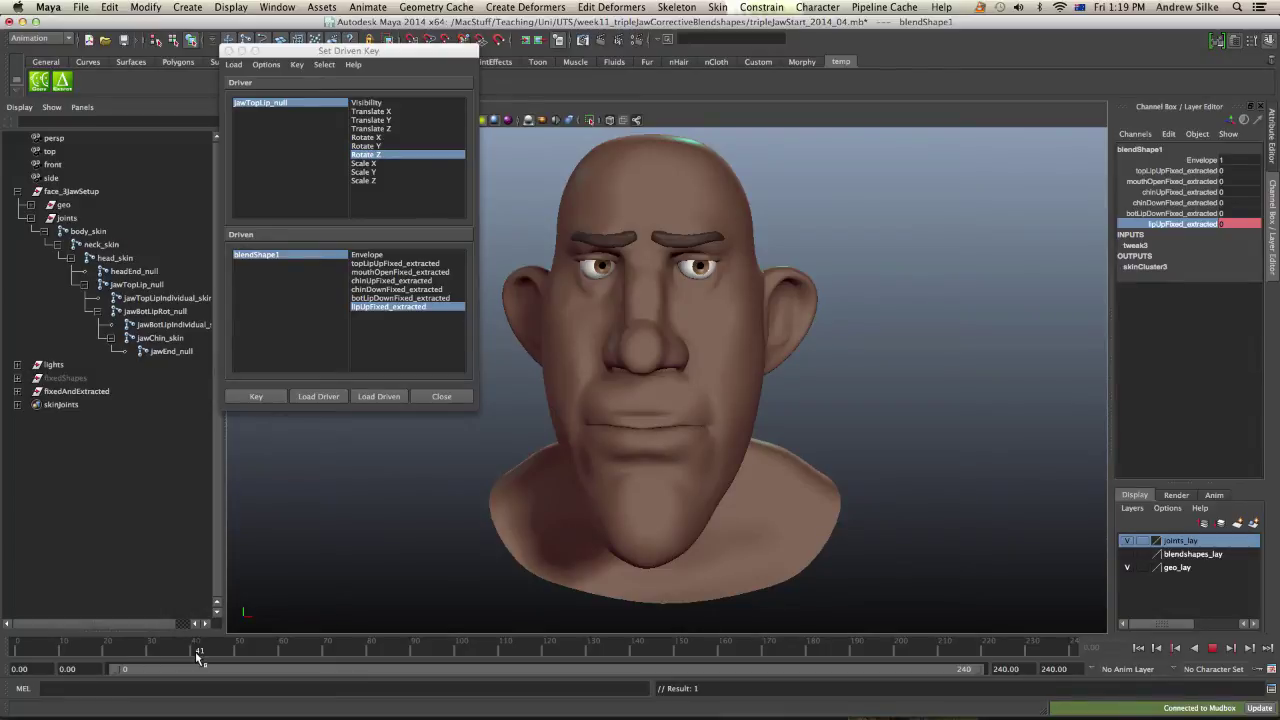
pyautogui.moveTo(197, 652); pyautogui.dragTo(194, 653)
pyautogui.click(126, 285)
pyautogui.click(158, 338)
pyautogui.click(318, 396)
pyautogui.click(368, 154)
pyautogui.click(391, 280)
# Step: Choose chinDownFixed_extracted on blendShape1 as the driven attribute and set a driven key against jawChin_skin's Rotate Z
pyautogui.click(283, 646)
pyautogui.click(257, 254)
pyautogui.moveTo(283, 646); pyautogui.dragTo(807, 650)
pyautogui.click(396, 289)
pyautogui.click(256, 396)
pyautogui.click(1170, 203)
# Step: Load jawBotLipRot_null as the driver and choose blendShape1's mouthOpenFixed_extracted as the driven attribute
pyautogui.click(155, 311)
pyautogui.click(318, 396)
pyautogui.click(400, 272)
pyautogui.click(257, 254)
# Step: At frame 160, load jawBotLipIndividual_skin as the driver with botLipDownFixed_extracted on blendShape1 as the driven attribute
pyautogui.click(170, 324)
pyautogui.click(720, 648)
pyautogui.click(318, 396)
pyautogui.click(400, 298)
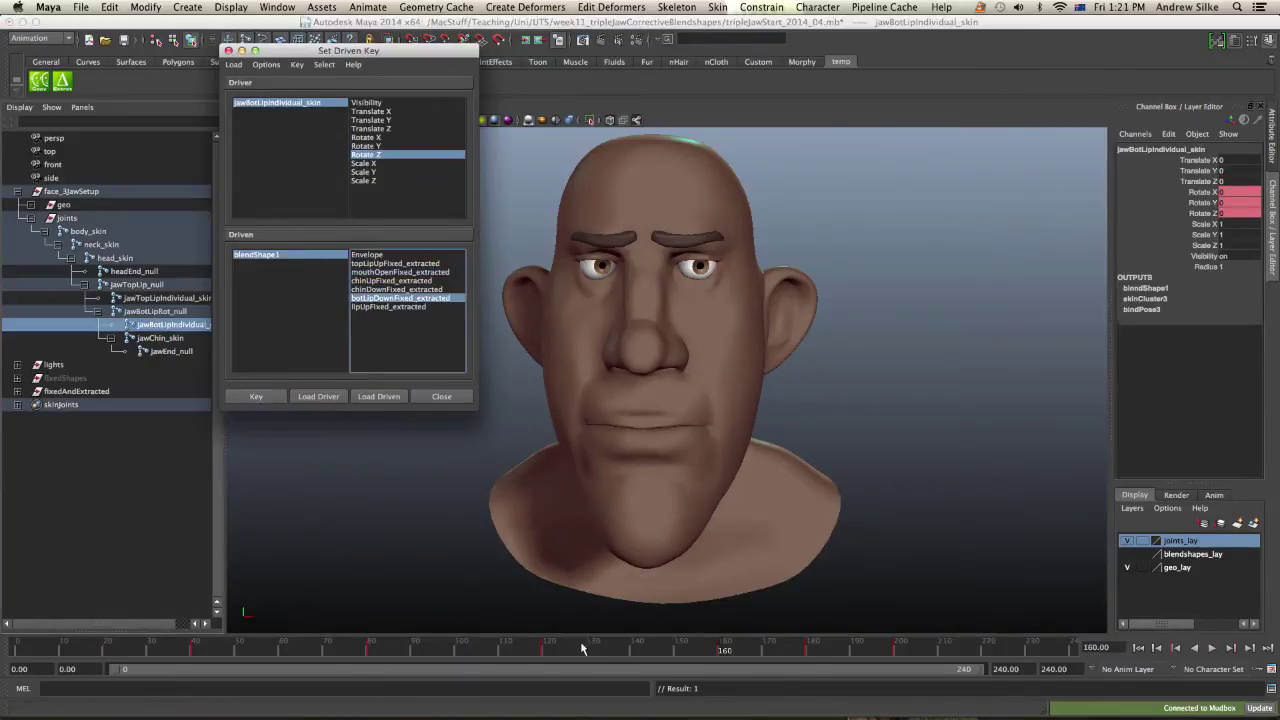
pyautogui.click(257, 254)
# Step: Load jawTopLipIndividual_skin as the driver and choose blendShape1's topLipUpFixed_extracted as the driven attribute
pyautogui.click(805, 648)
pyautogui.click(167, 298)
pyautogui.click(318, 396)
pyautogui.click(395, 263)
pyautogui.click(257, 254)
pyautogui.click(1176, 170)
pyautogui.moveTo(940, 648); pyautogui.dragTo(778, 665)
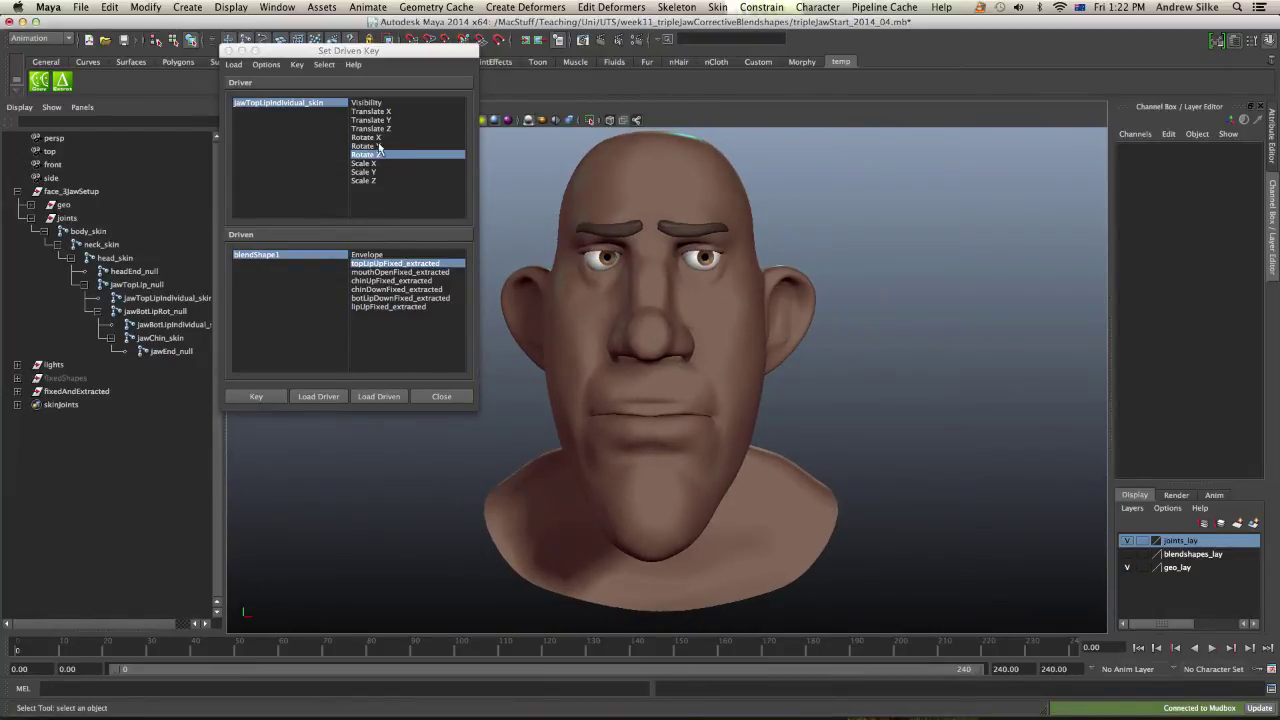
# Step: Close the Set Driven Key window
pyautogui.moveTo(306, 52); pyautogui.dragTo(307, 70)
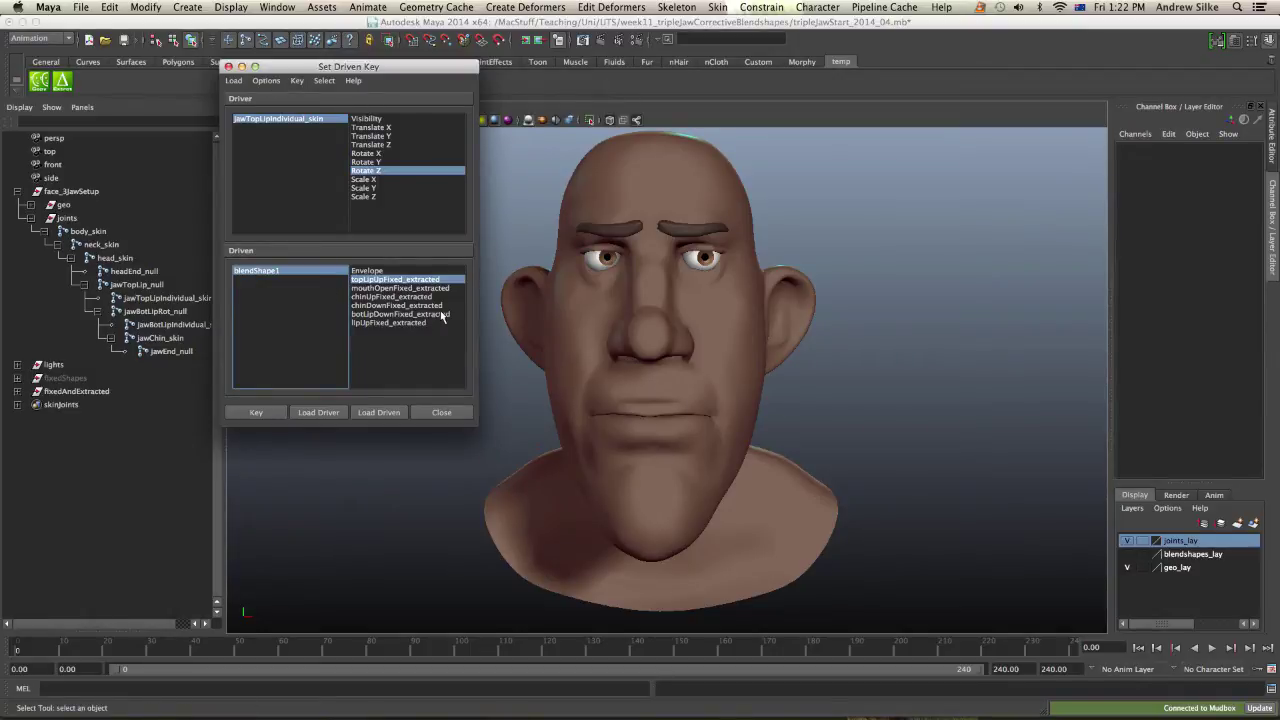
pyautogui.moveTo(337, 70); pyautogui.dragTo(311, 77)
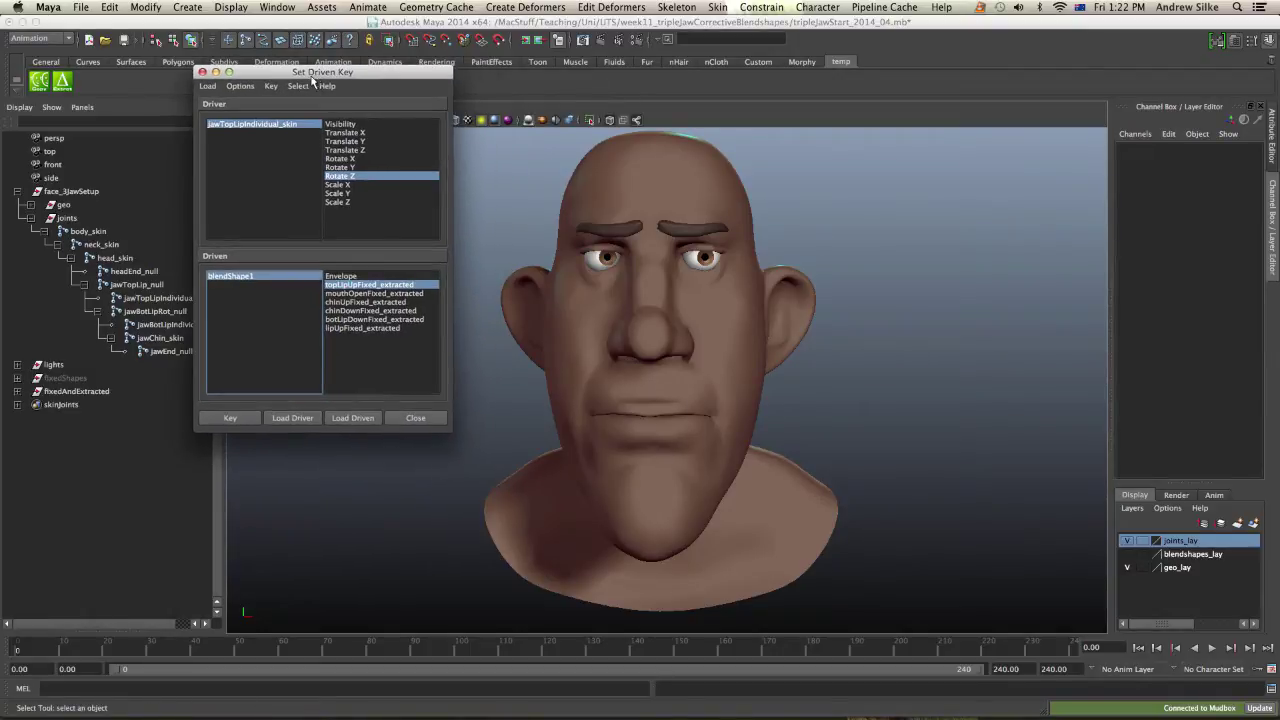
pyautogui.click(203, 73)
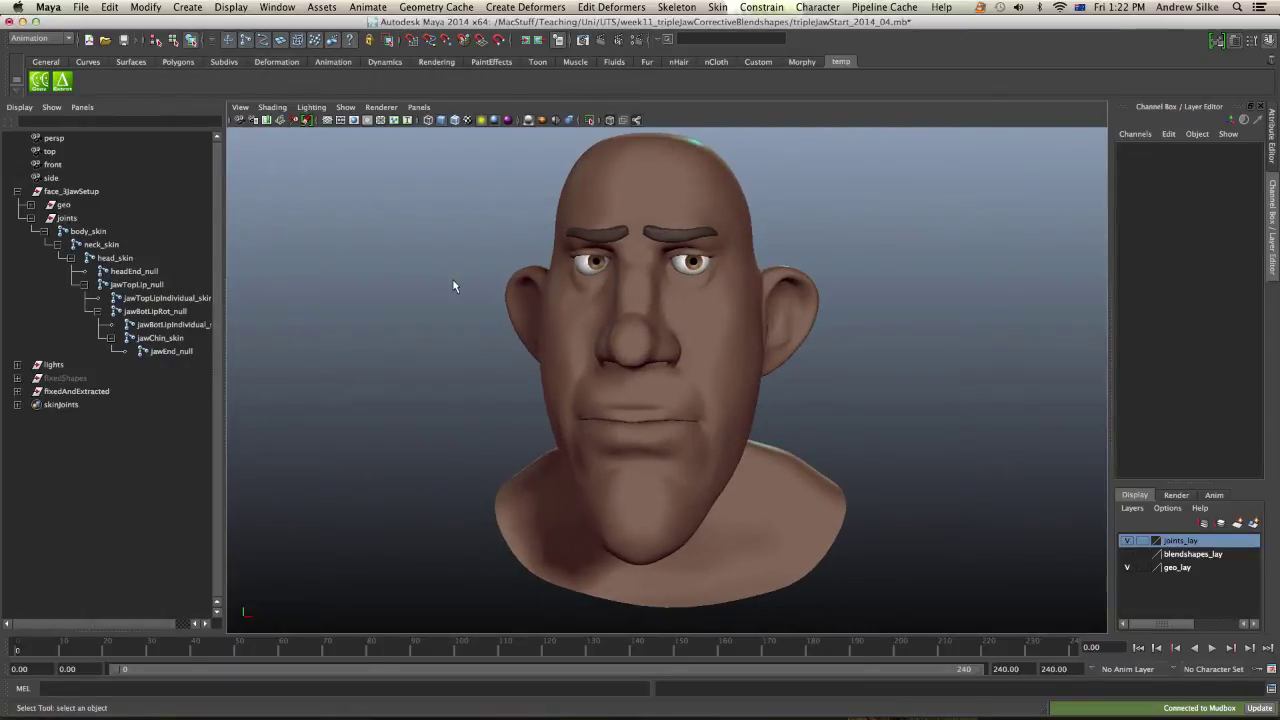
# Step: Select the face mesh and switch the workspace to the Persp/Graph layout
pyautogui.click(736, 328)
pyautogui.keyDown('alt'); pyautogui.moveTo(832, 336); pyautogui.dragTo(794, 336, button='middle'); pyautogui.keyUp('alt')
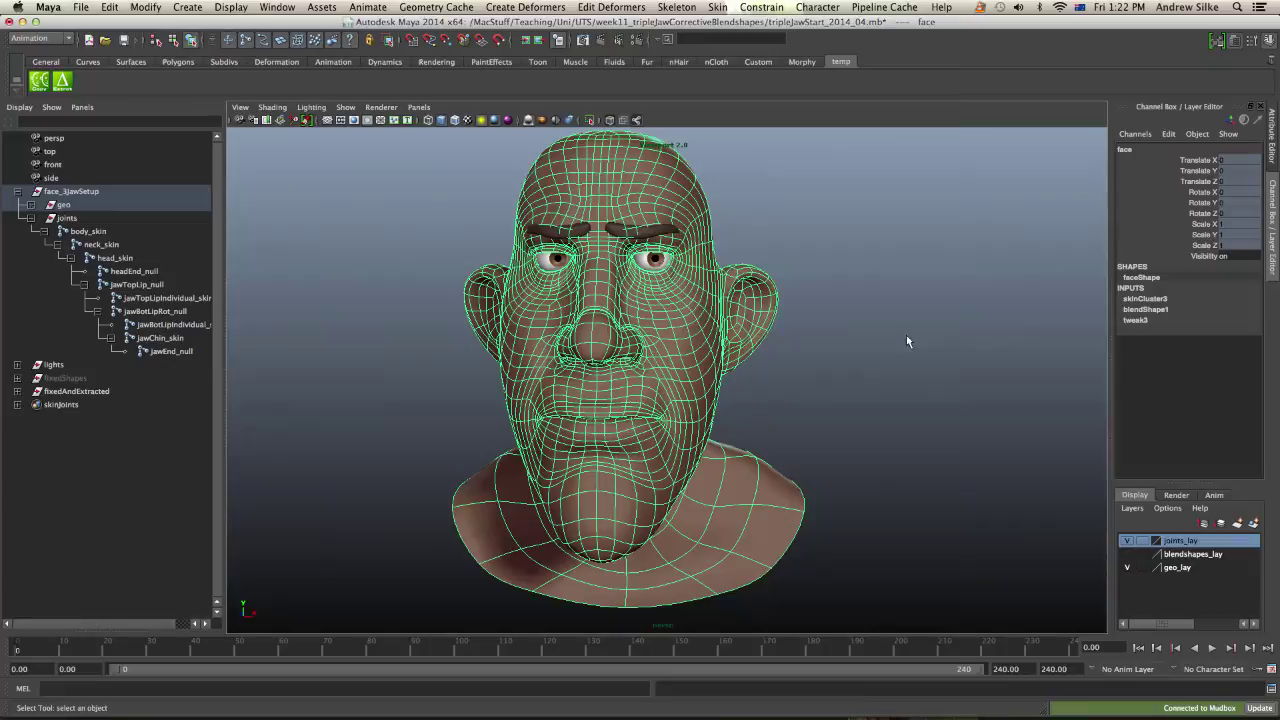
pyautogui.keyDown('alt'); pyautogui.moveTo(906, 336); pyautogui.dragTo(909, 342, button='right'); pyautogui.keyUp('alt')
pyautogui.press('space')
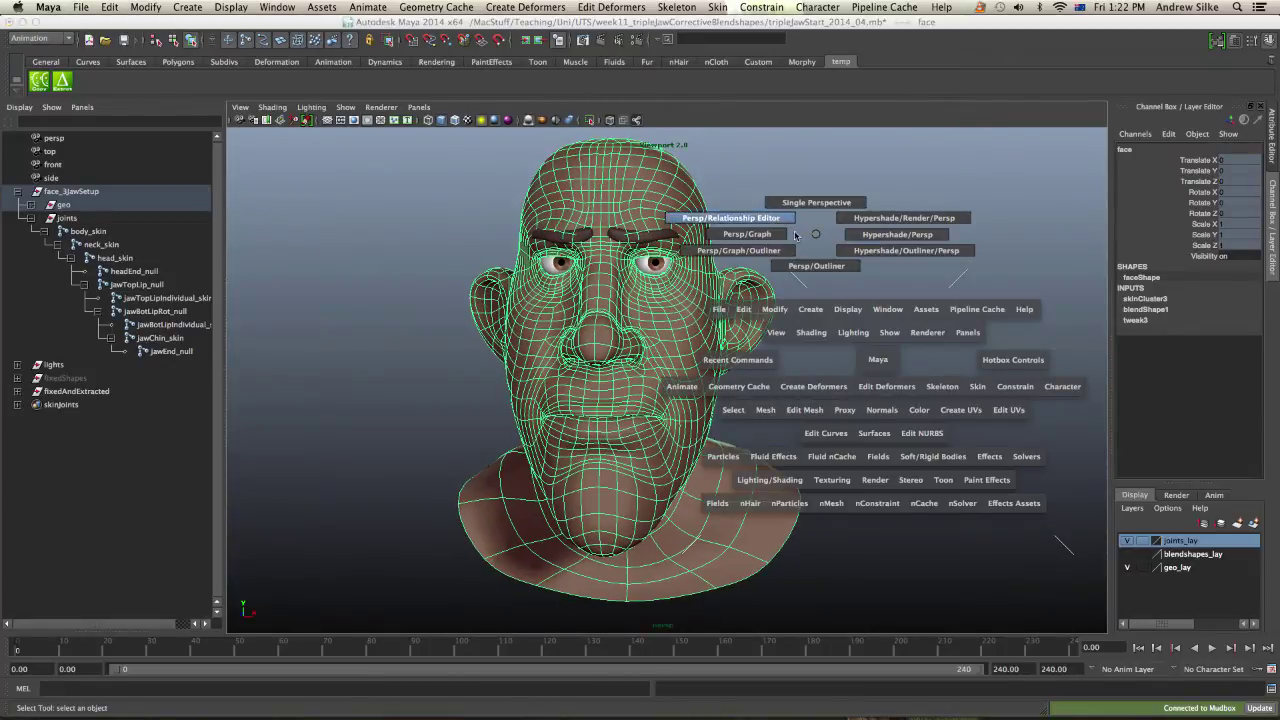
pyautogui.moveTo(786, 231); pyautogui.dragTo(708, 275)
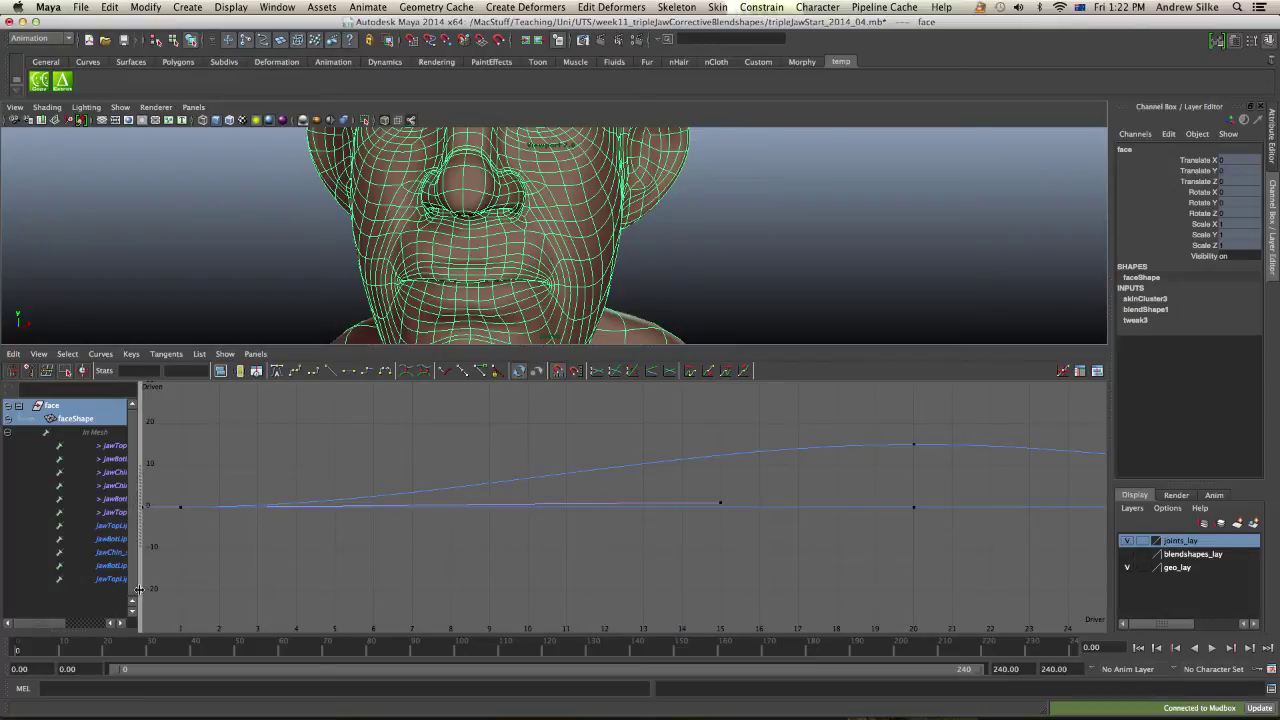
# Step: Show and frame the six driven Rotate Z curves, from jawTopLipIndividual_skin to jawTopLip_null, and select all their keys
pyautogui.moveTo(134, 592); pyautogui.dragTo(290, 578)
pyautogui.click(165, 512)
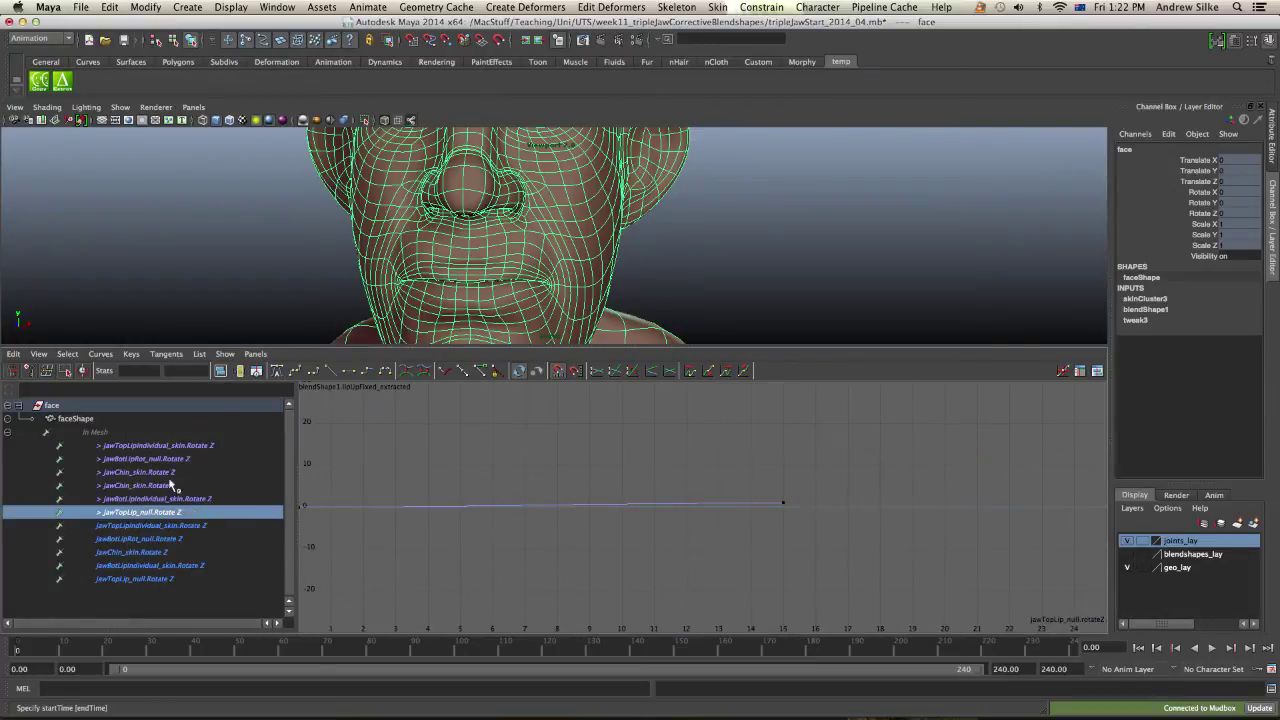
pyautogui.keyDown('shift'); pyautogui.click(166, 447); pyautogui.keyUp('shift')
pyautogui.press('f')
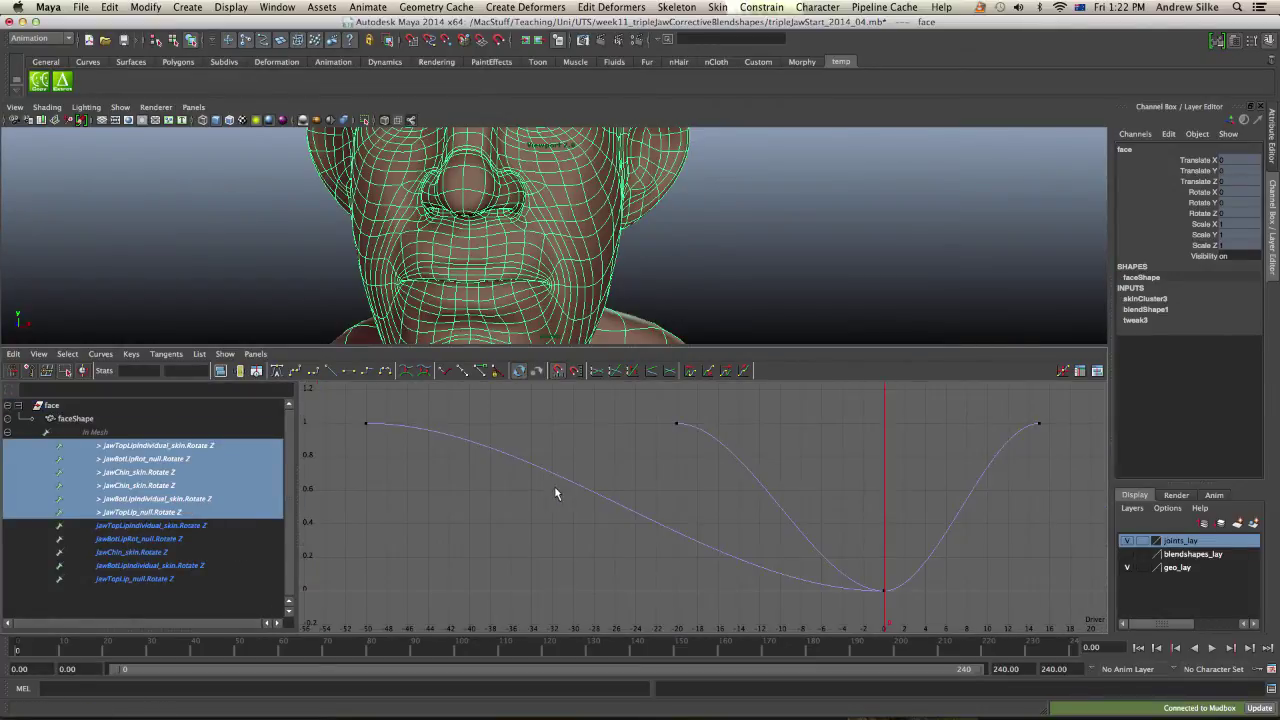
pyautogui.scroll(-3, 805, 449)
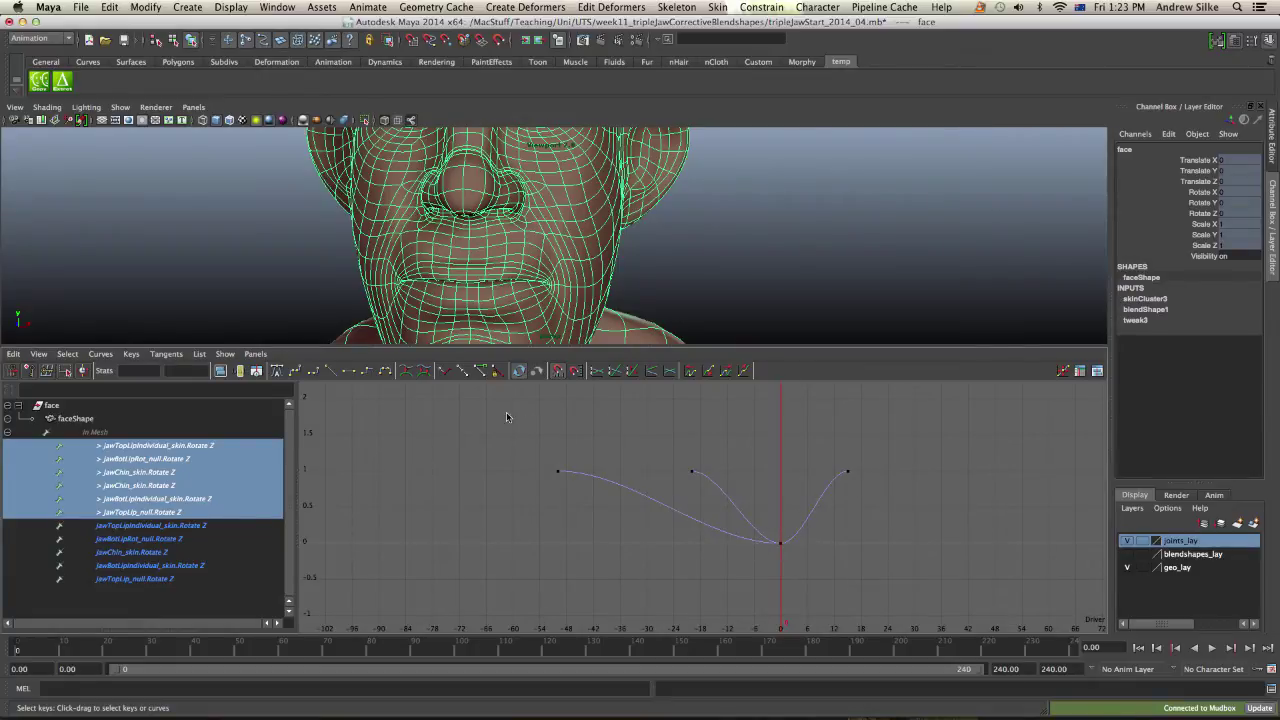
pyautogui.moveTo(506, 416); pyautogui.dragTo(935, 586)
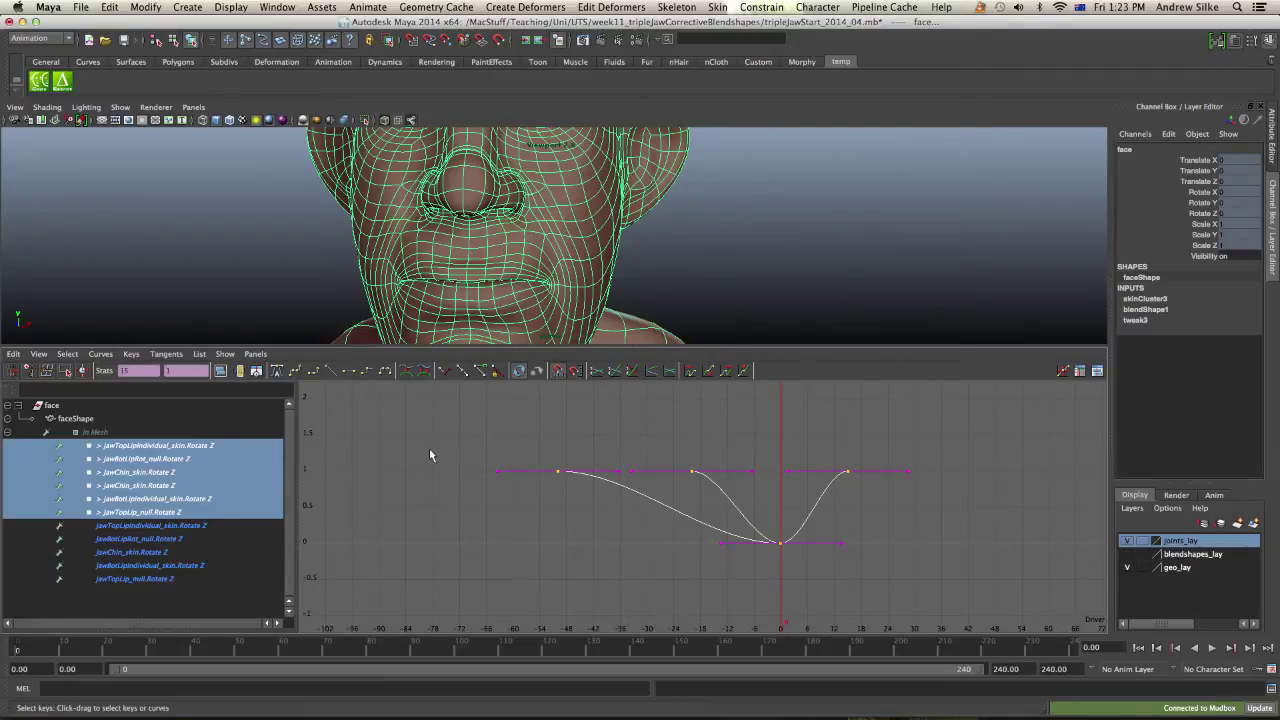
# Step: Make the tangents of all selected keys on the six driven curves linear and deselect the keys
pyautogui.click(315, 372)
pyautogui.click(642, 473)
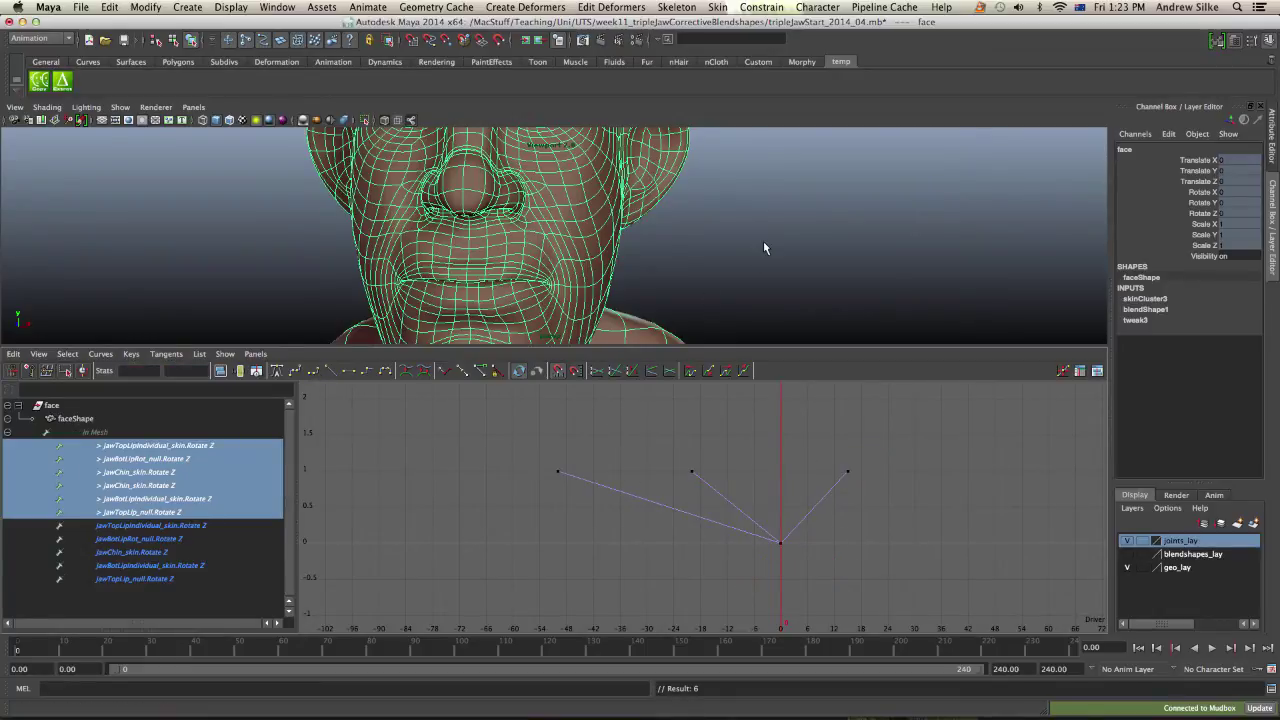
# Step: Deselect the face mesh and switch the workspace to the Persp/Outliner layout
pyautogui.press('space')
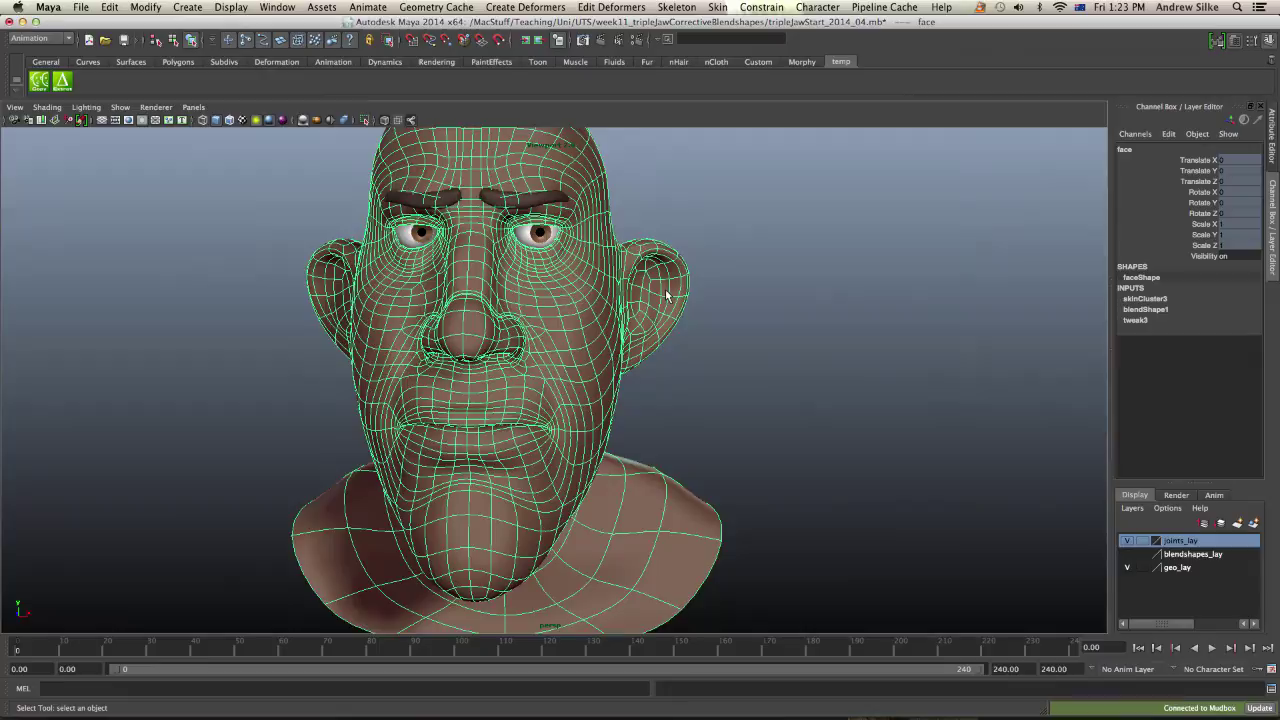
pyautogui.click(837, 306)
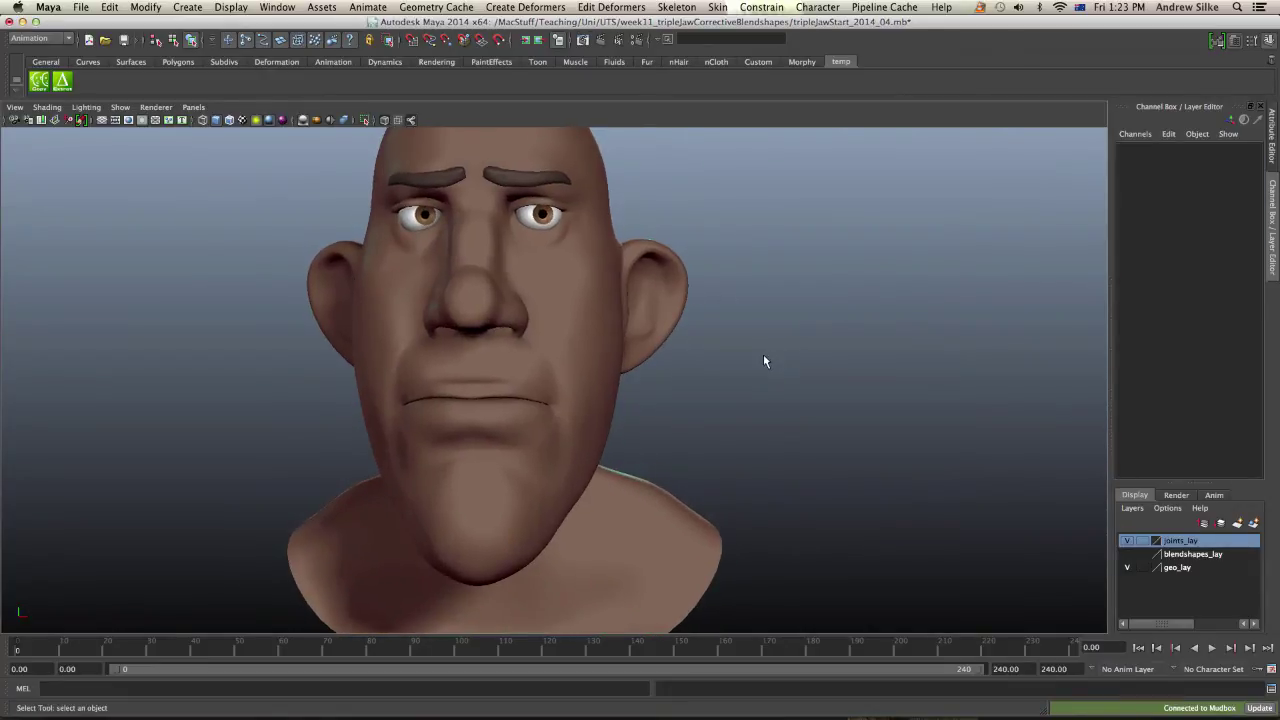
pyautogui.press('space')
pyautogui.press('space')
pyautogui.moveTo(686, 203); pyautogui.dragTo(685, 221)
# Step: Hide the fixedAndExtracted group of blend shape heads and frame the main head from the front
pyautogui.keyDown('alt'); pyautogui.moveTo(630, 330); pyautogui.dragTo(674, 352); pyautogui.keyUp('alt')
pyautogui.keyDown('alt'); pyautogui.moveTo(674, 352); pyautogui.dragTo(688, 353, button='right'); pyautogui.keyUp('alt')
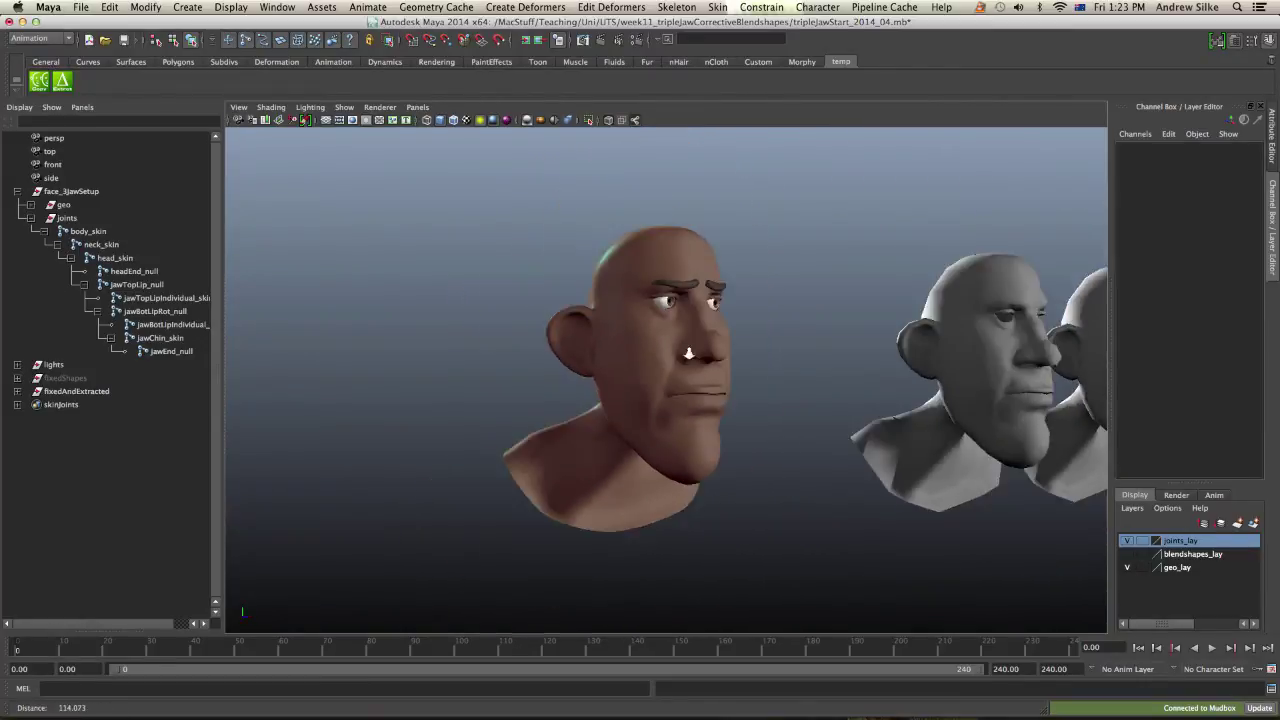
pyautogui.click(104, 392)
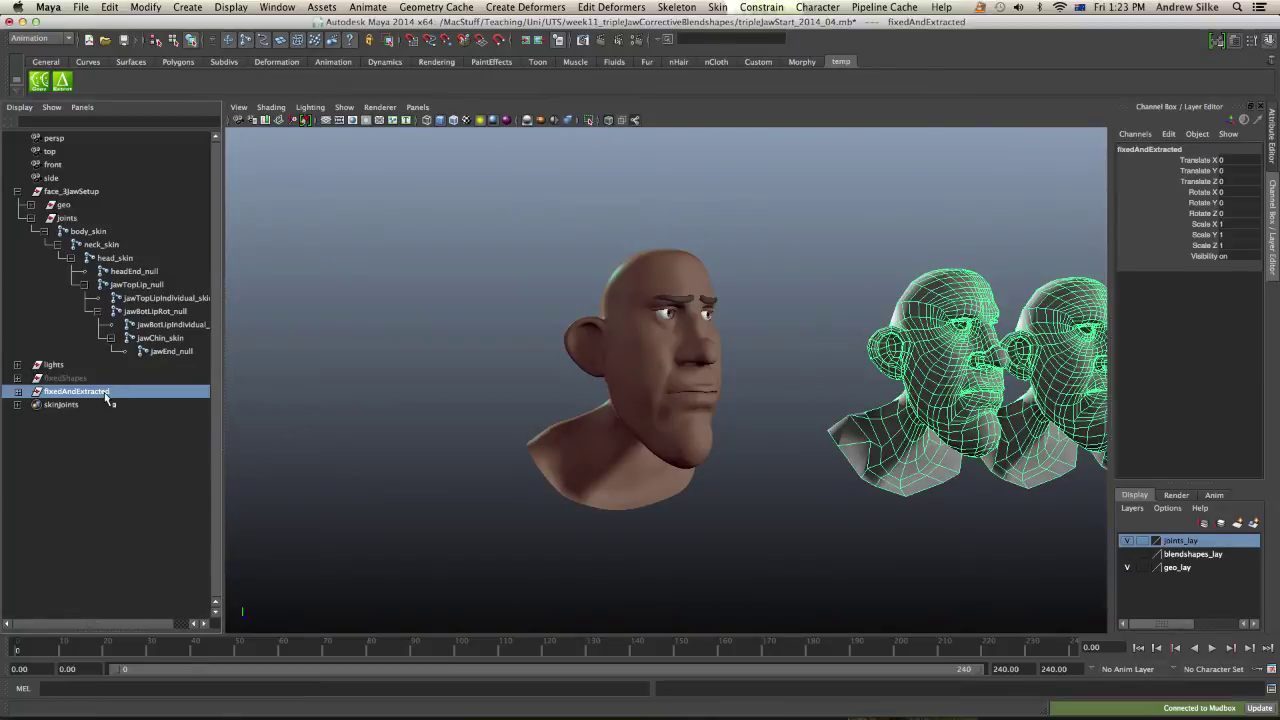
pyautogui.hotkey('ctrl', 'h')
pyautogui.keyDown('alt'); pyautogui.moveTo(700, 378); pyautogui.dragTo(743, 400); pyautogui.keyUp('alt')
pyautogui.keyDown('alt'); pyautogui.moveTo(743, 400); pyautogui.dragTo(1026, 440, button='right'); pyautogui.keyUp('alt')
pyautogui.keyDown('alt'); pyautogui.moveTo(884, 422); pyautogui.dragTo(881, 412, button='middle'); pyautogui.keyUp('alt')
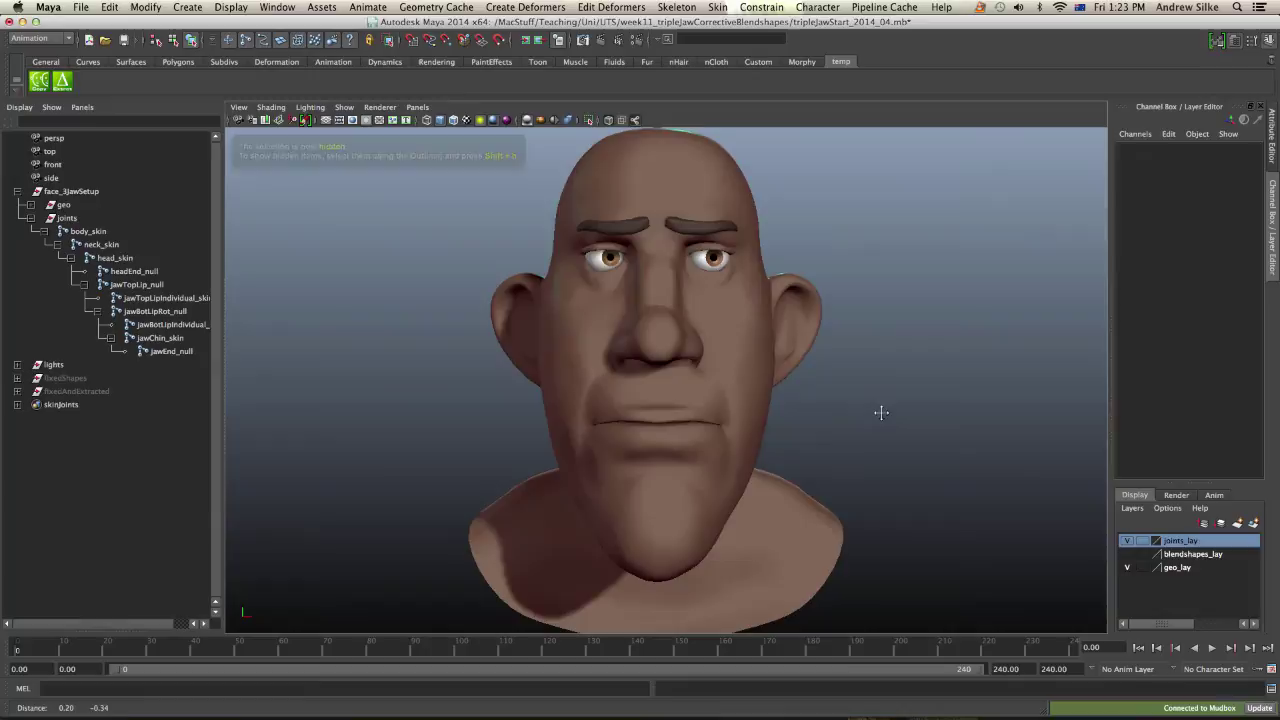
# Step: Test the jaw opening by rotating jawBotLipRot_null about -35° in Z and undo the rotation
pyautogui.click(139, 312)
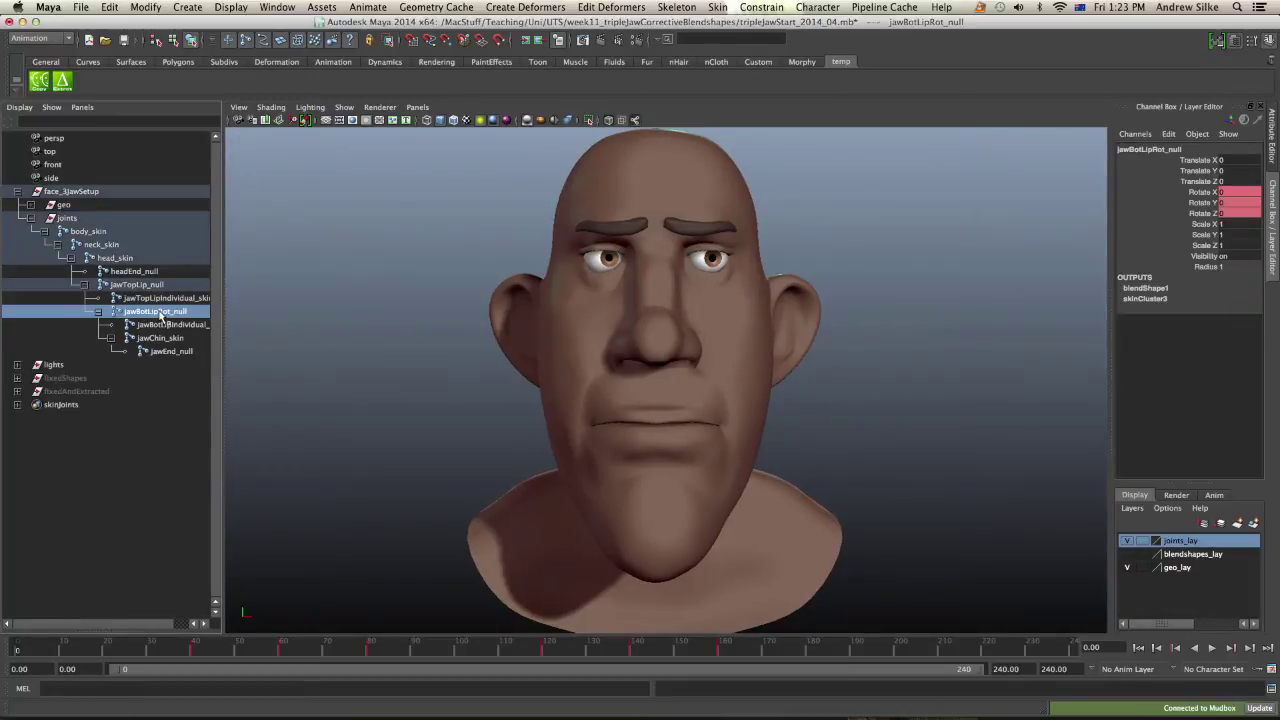
pyautogui.press('e')
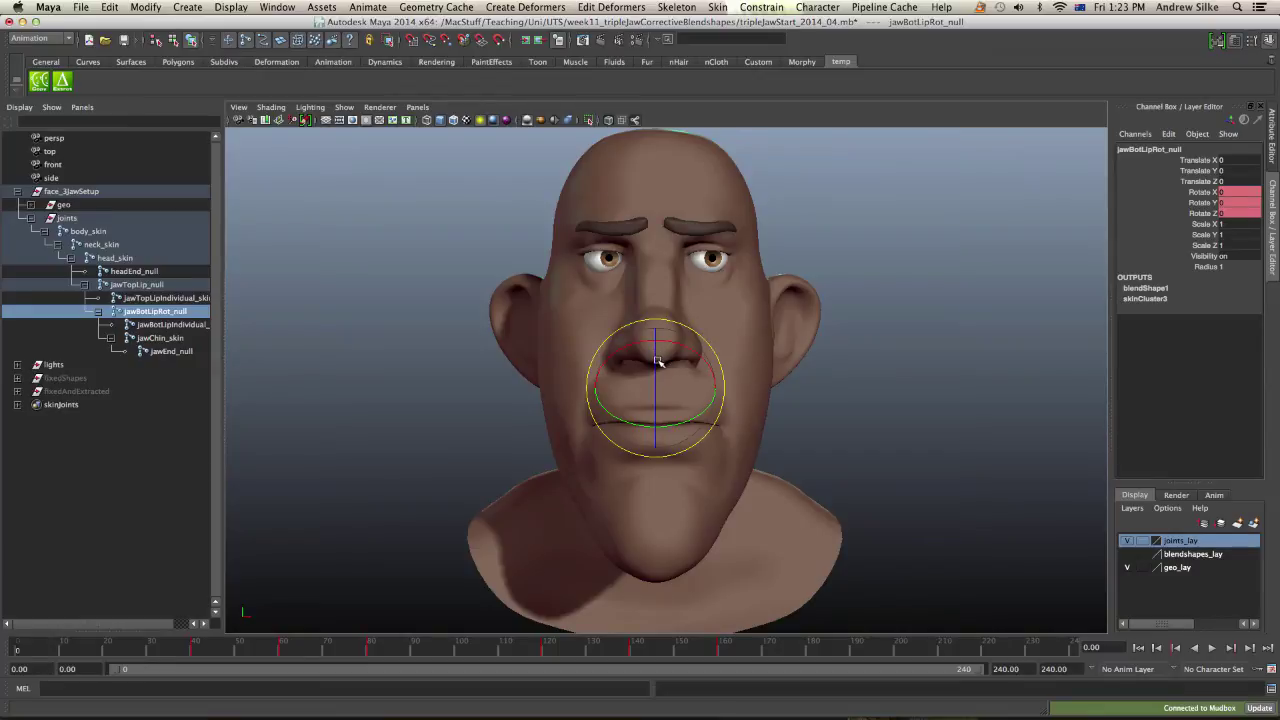
pyautogui.moveTo(658, 361); pyautogui.dragTo(644, 410)
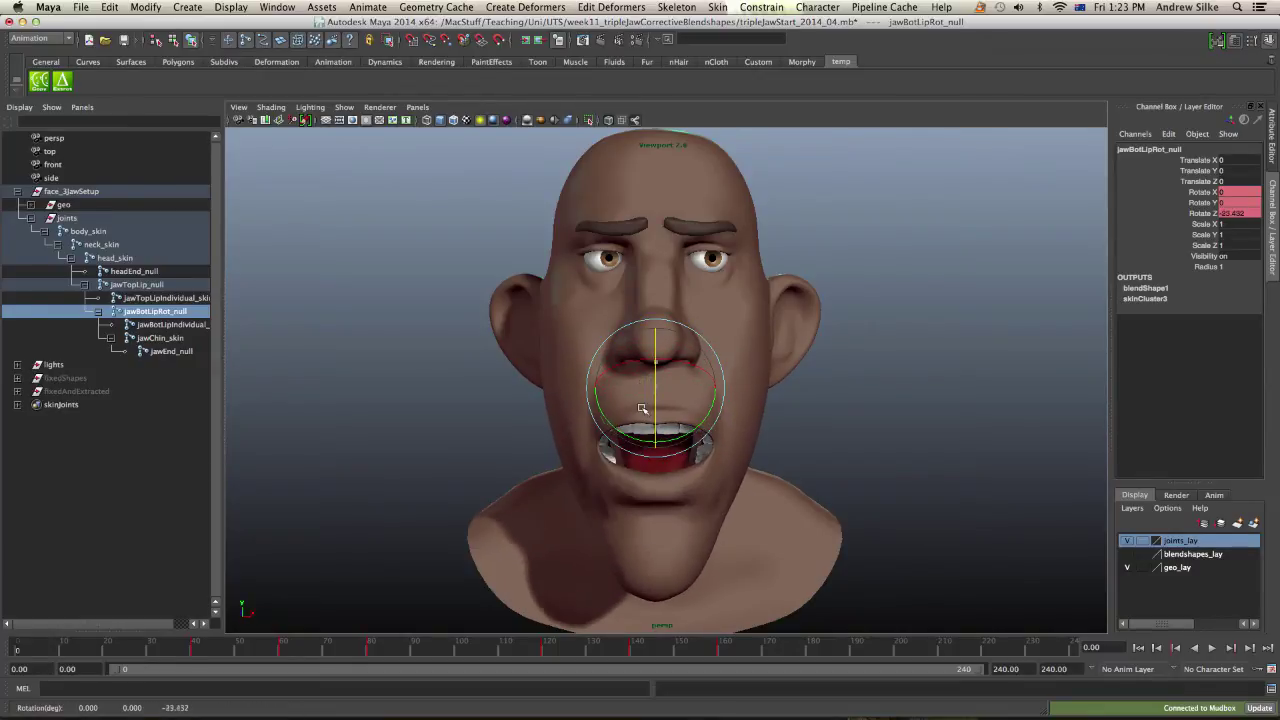
pyautogui.moveTo(642, 409)
pyautogui.mouseDown()
pyautogui.moveTo(638, 425)
pyautogui.moveTo(632, 397)
pyautogui.mouseUp()
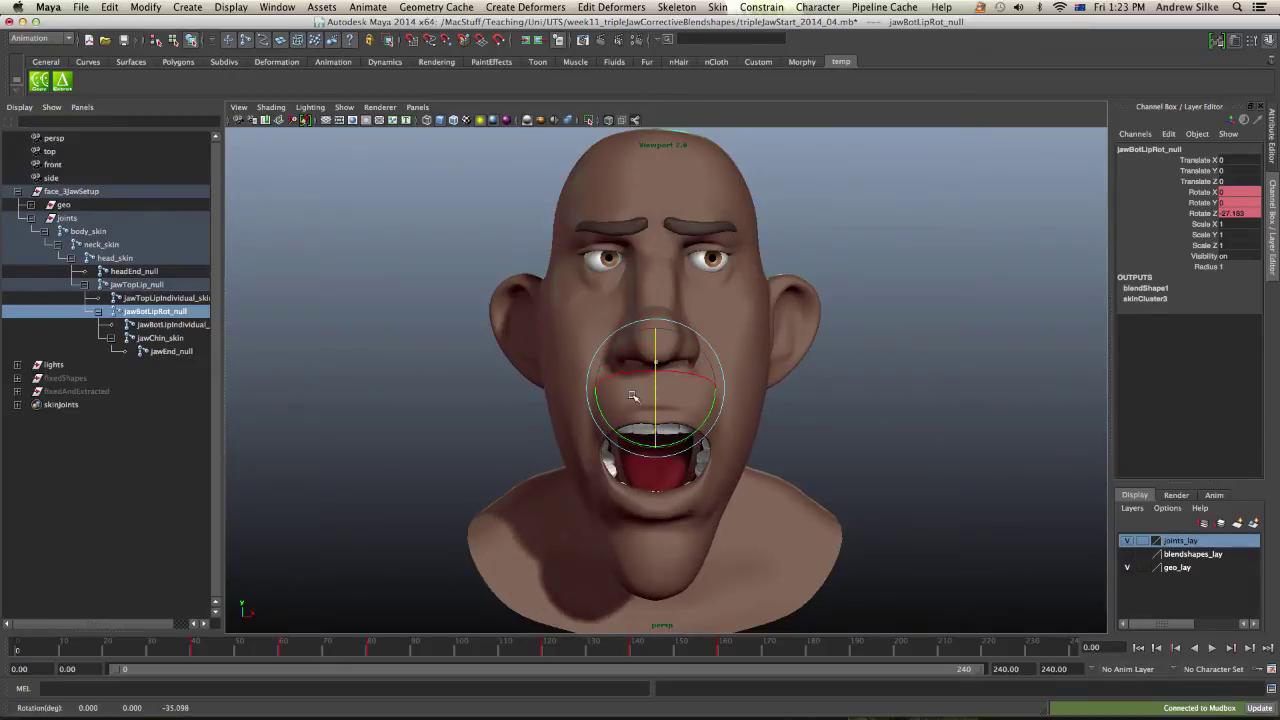
pyautogui.hotkey('ctrl', 'z')
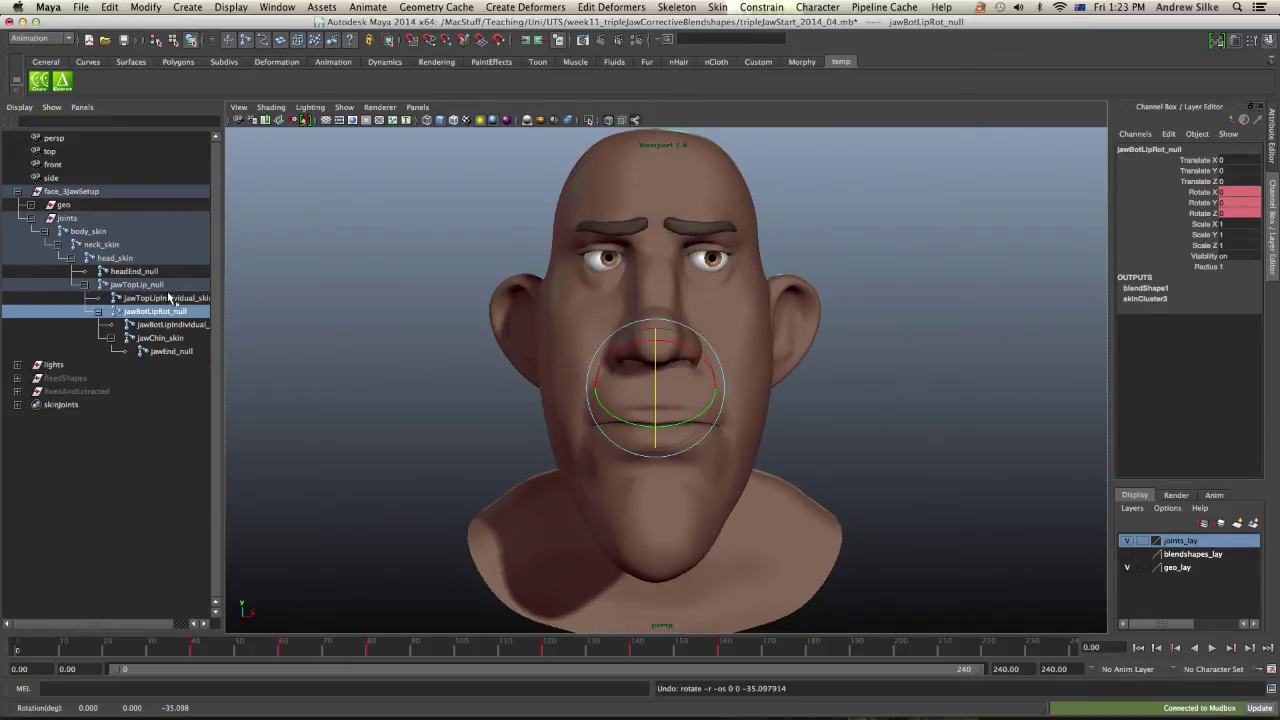
# Step: Test-rotate jawTopLip_null about 24° in Z and undo the rotation
pyautogui.click(137, 284)
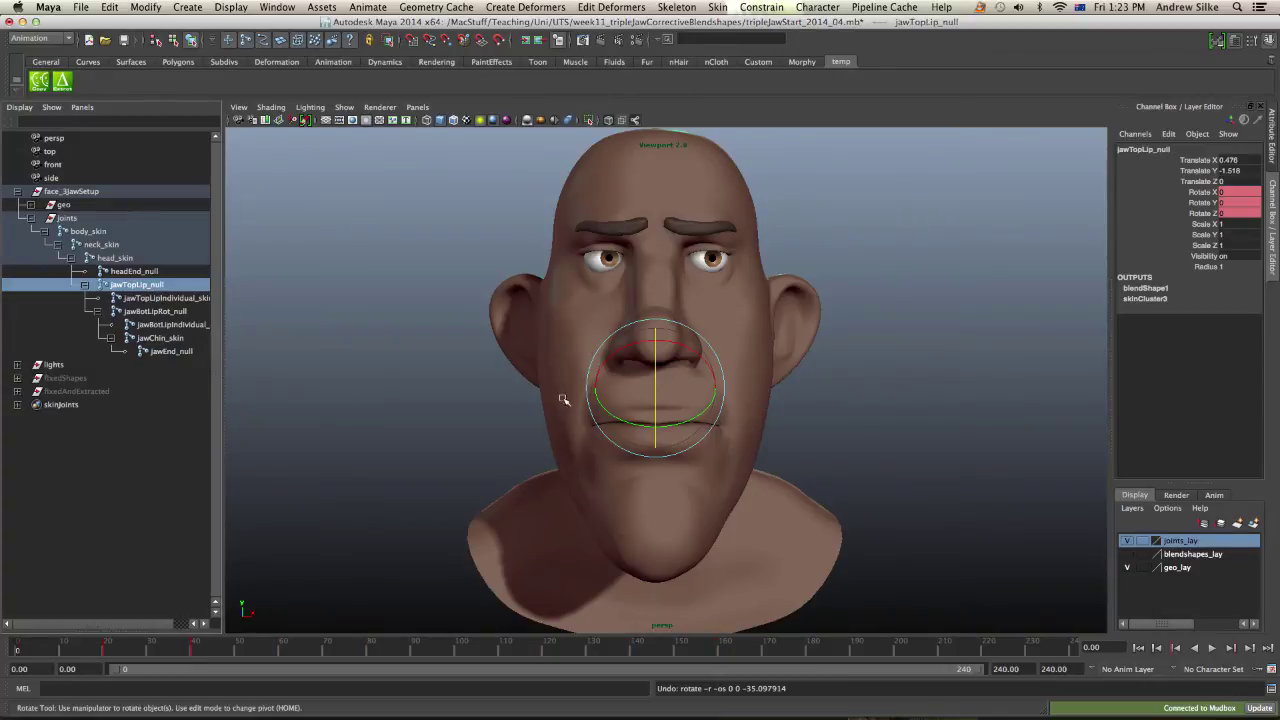
pyautogui.moveTo(655, 384); pyautogui.dragTo(652, 362)
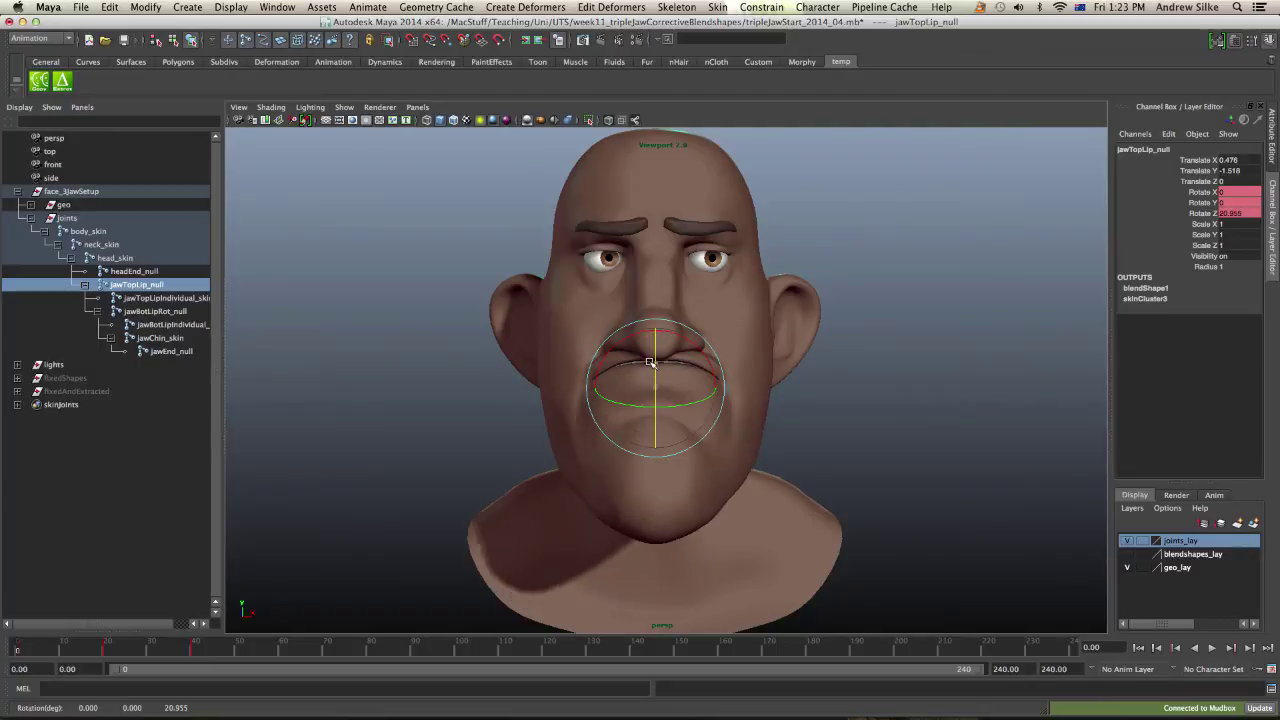
pyautogui.hotkey('ctrl', 'z')
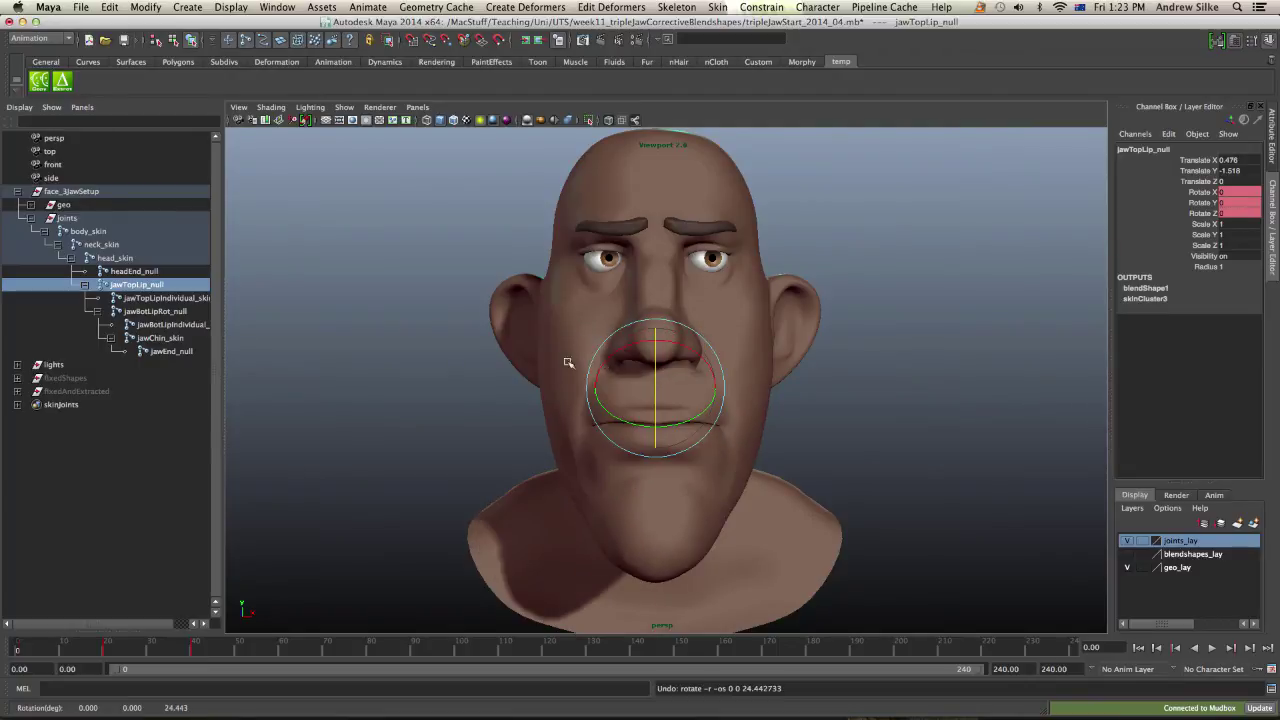
# Step: Test-rotate jawChin_skin about 8° in Z and undo the rotation
pyautogui.click(165, 338)
pyautogui.moveTo(658, 394)
pyautogui.mouseDown()
pyautogui.moveTo(655, 378)
pyautogui.moveTo(651, 410)
pyautogui.moveTo(651, 384)
pyautogui.mouseUp()
pyautogui.press('z')
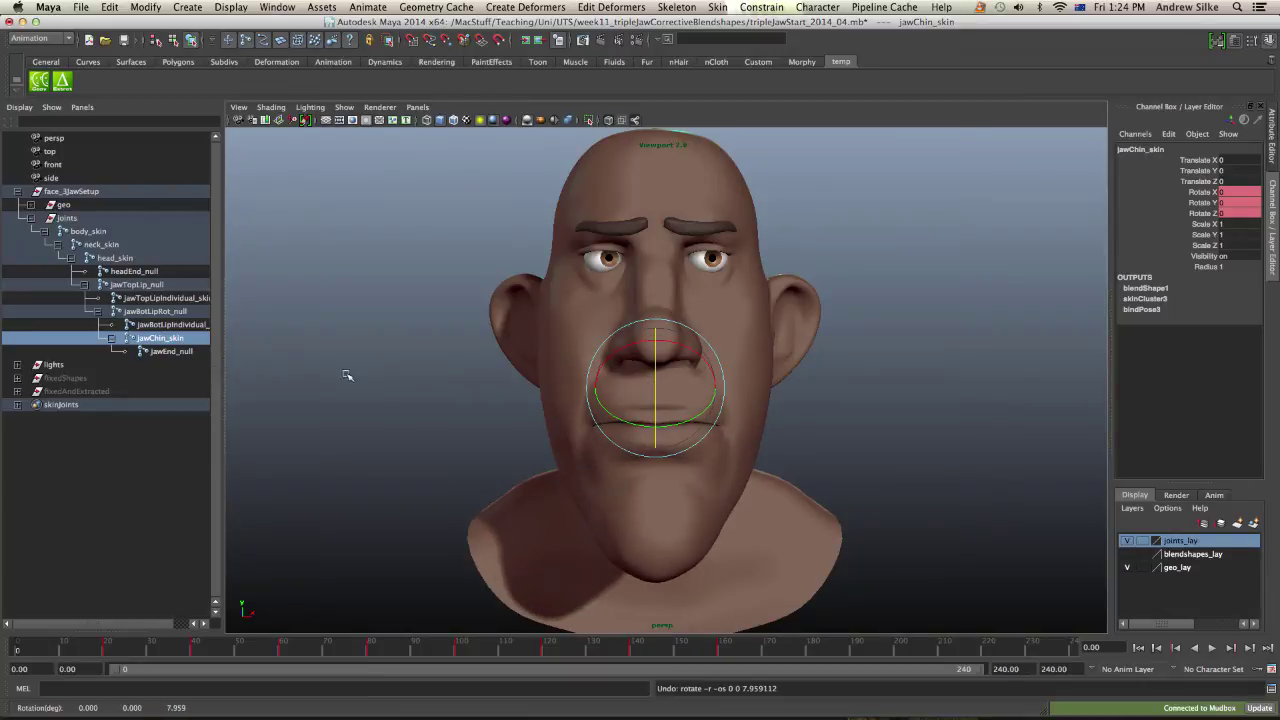
# Step: Test-rotate jawBotLipIndividual_skin about -20° in Z and undo the rotation
pyautogui.click(172, 325)
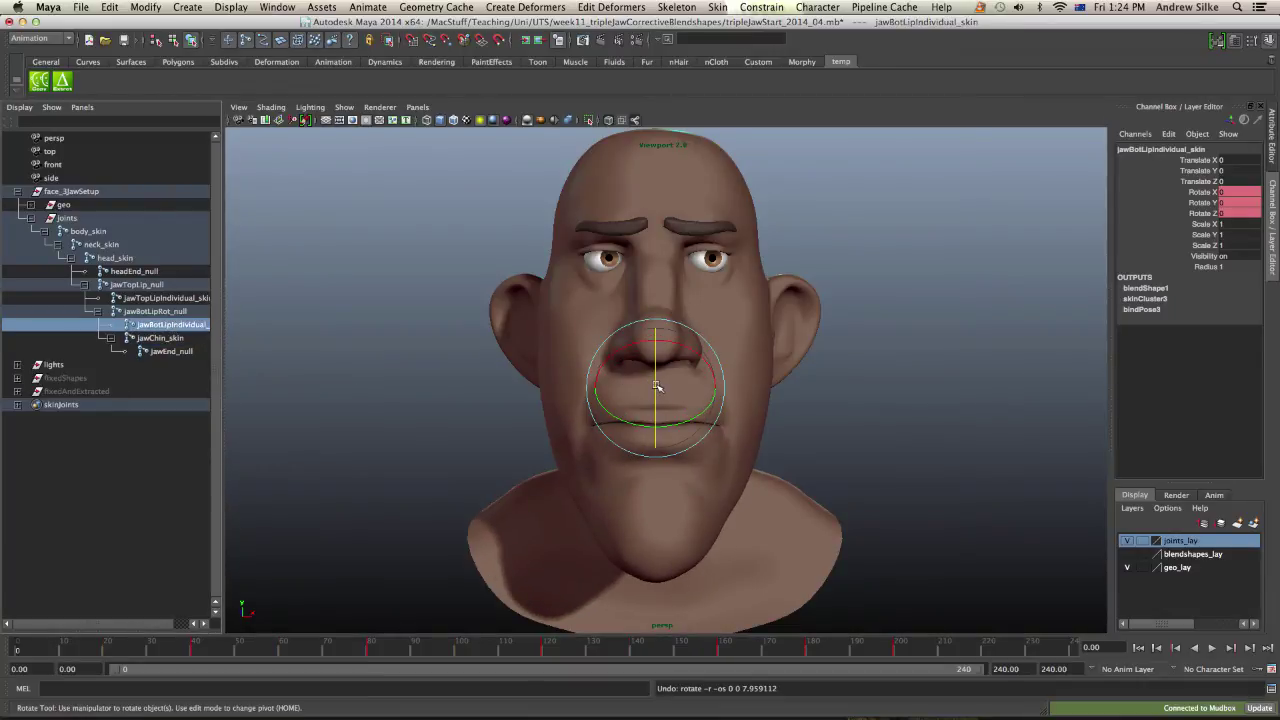
pyautogui.moveTo(657, 387)
pyautogui.mouseDown()
pyautogui.moveTo(656, 373)
pyautogui.moveTo(655, 409)
pyautogui.moveTo(654, 389)
pyautogui.moveTo(736, 384)
pyautogui.moveTo(650, 381)
pyautogui.moveTo(652, 368)
pyautogui.moveTo(652, 382)
pyautogui.mouseUp()
pyautogui.hotkey('ctrl', 'z')
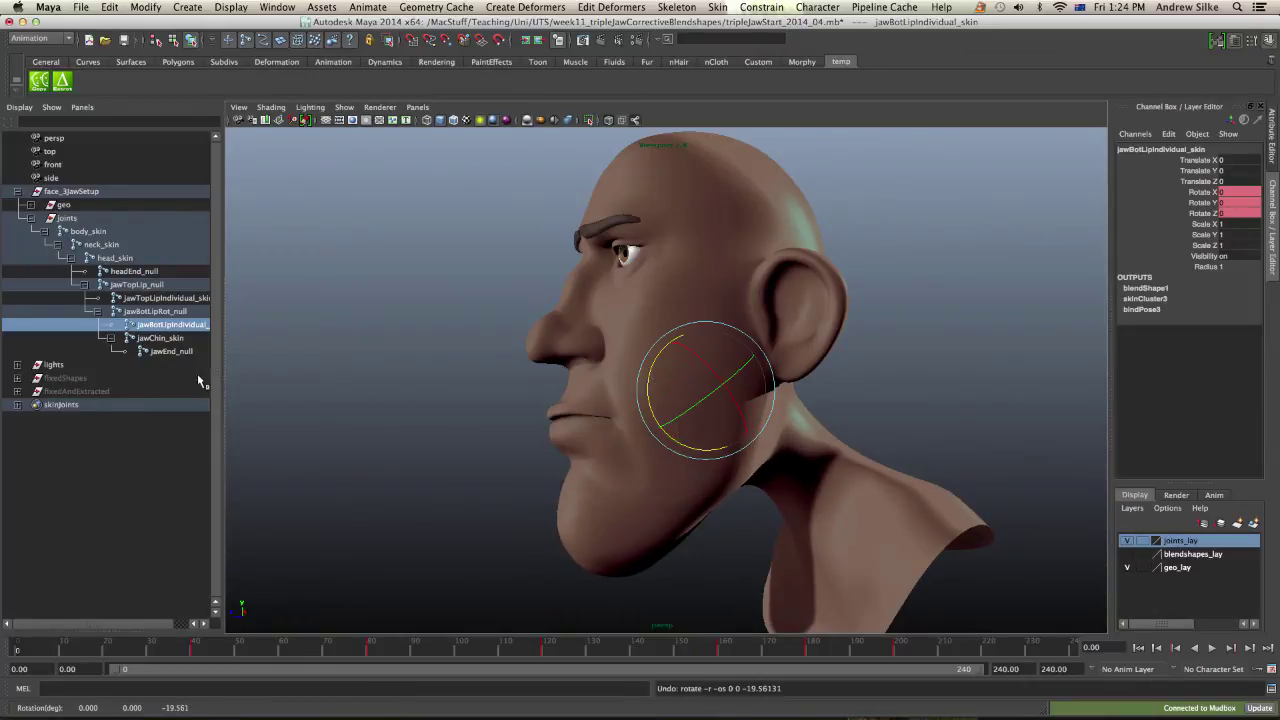
# Step: Test-rotate jawTopLipIndividual_skin about 19° in Z and undo the rotation
pyautogui.click(156, 298)
pyautogui.moveTo(650, 376); pyautogui.dragTo(650, 376)
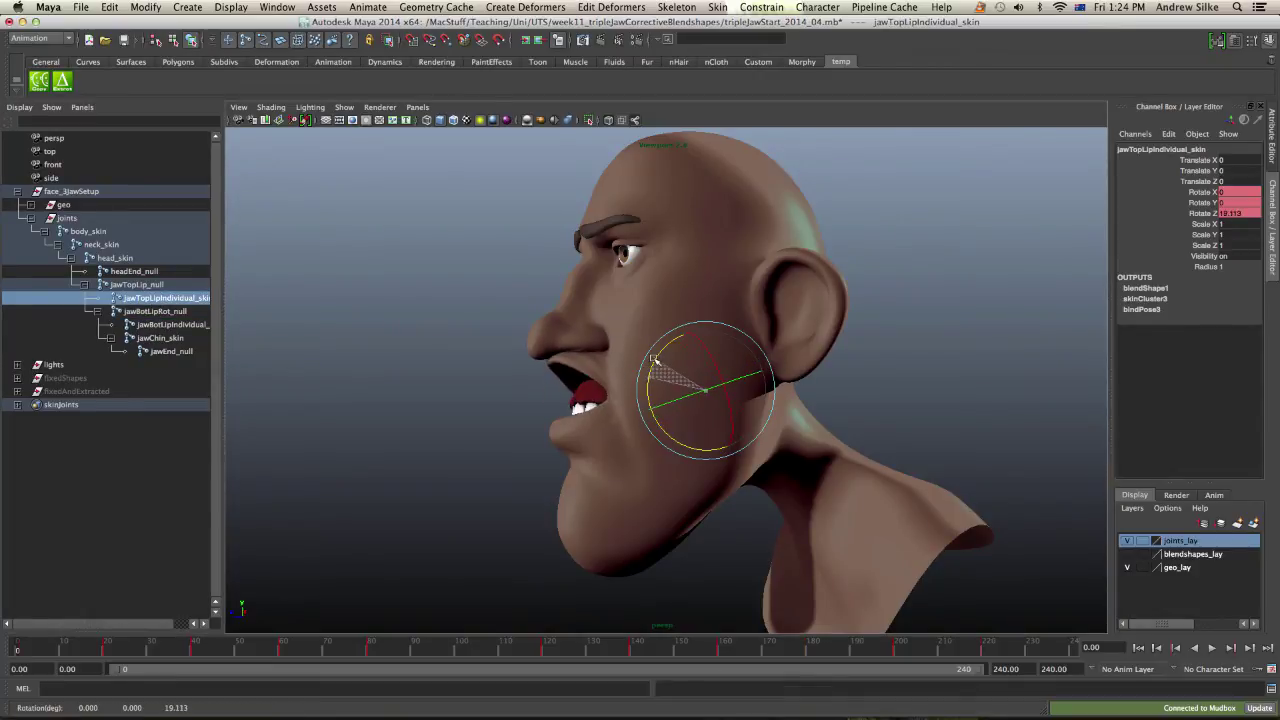
pyautogui.hotkey('ctrl', 'z')
pyautogui.keyDown('alt'); pyautogui.moveTo(550, 362); pyautogui.dragTo(674, 351); pyautogui.keyUp('alt')
pyautogui.hotkey('ctrl', 'z')
pyautogui.keyDown('alt'); pyautogui.moveTo(674, 351); pyautogui.dragTo(854, 352, button='right'); pyautogui.keyUp('alt')
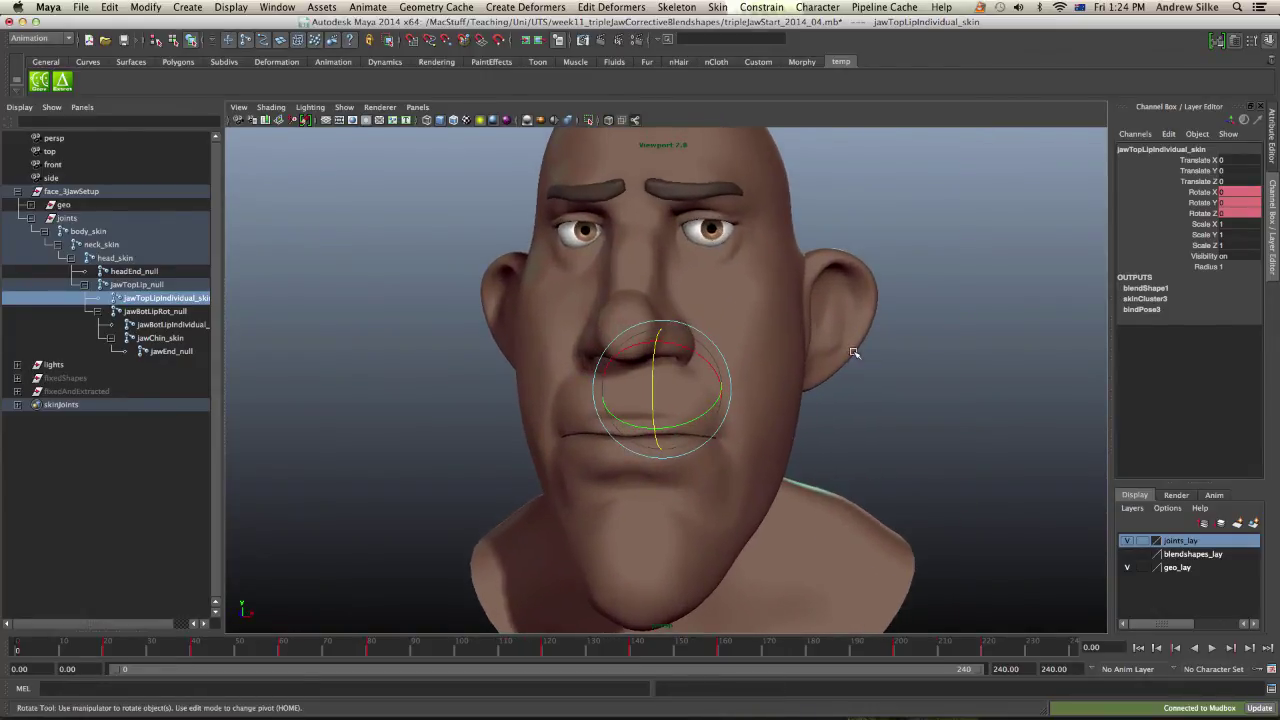
# Step: Select jawTopLipIndividual_skin and jawBotLipIndividual_skin together, try rotating them freely on all axes, and undo the rotations
pyautogui.keyDown('ctrl'); pyautogui.click(183, 325); pyautogui.keyUp('ctrl')
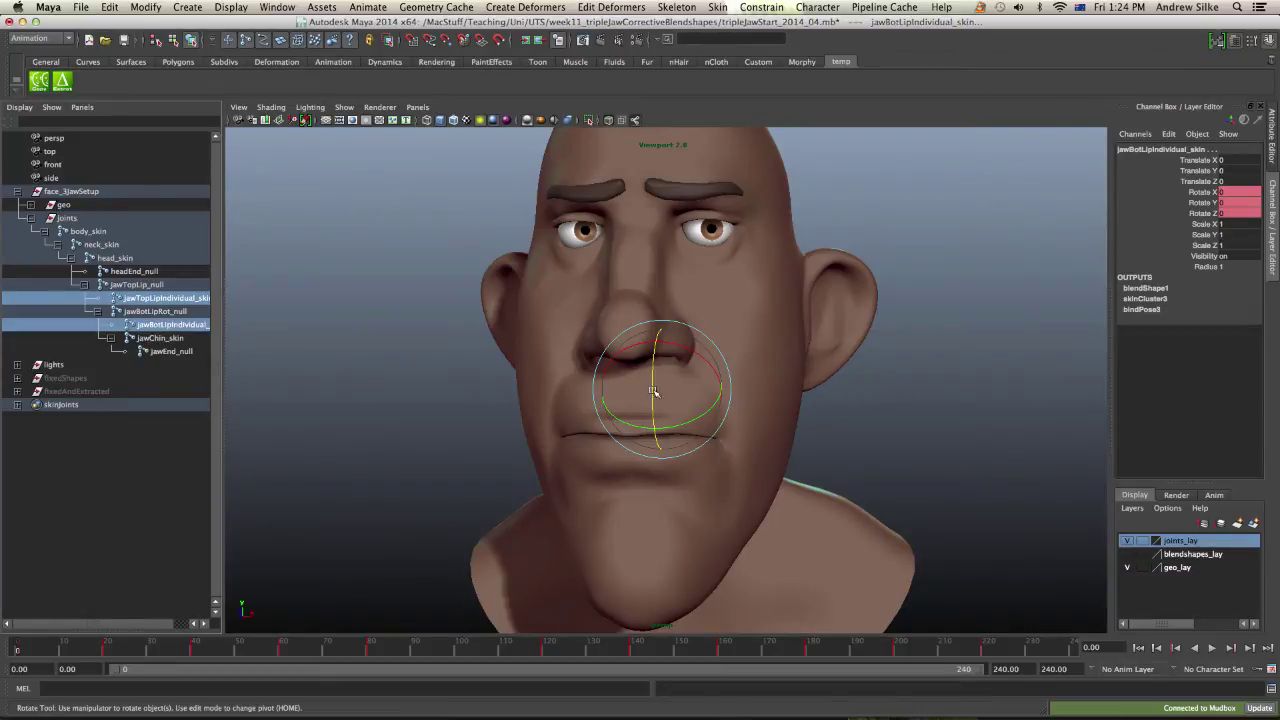
pyautogui.moveTo(653, 391)
pyautogui.mouseDown()
pyautogui.moveTo(665, 370)
pyautogui.moveTo(680, 375)
pyautogui.moveTo(670, 401)
pyautogui.mouseUp()
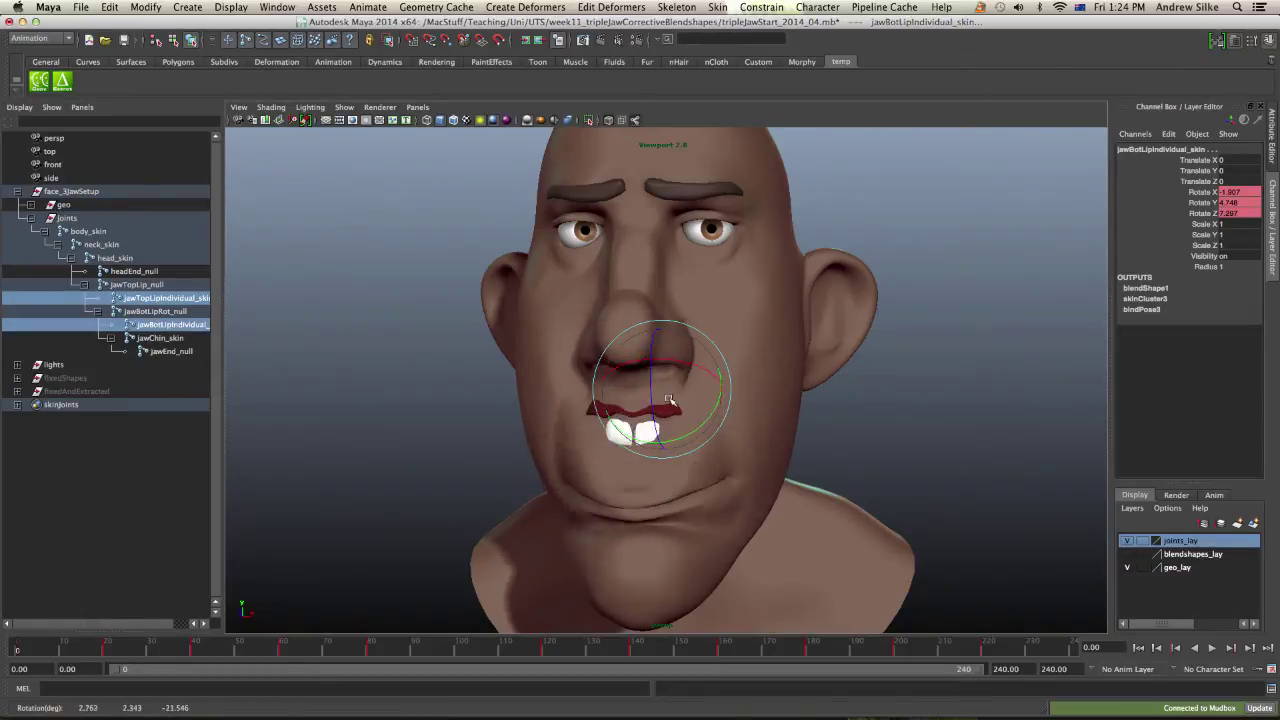
pyautogui.press('z')
pyautogui.press('z')
pyautogui.press('z')
pyautogui.press('z')
pyautogui.press('z')
pyautogui.press('z')
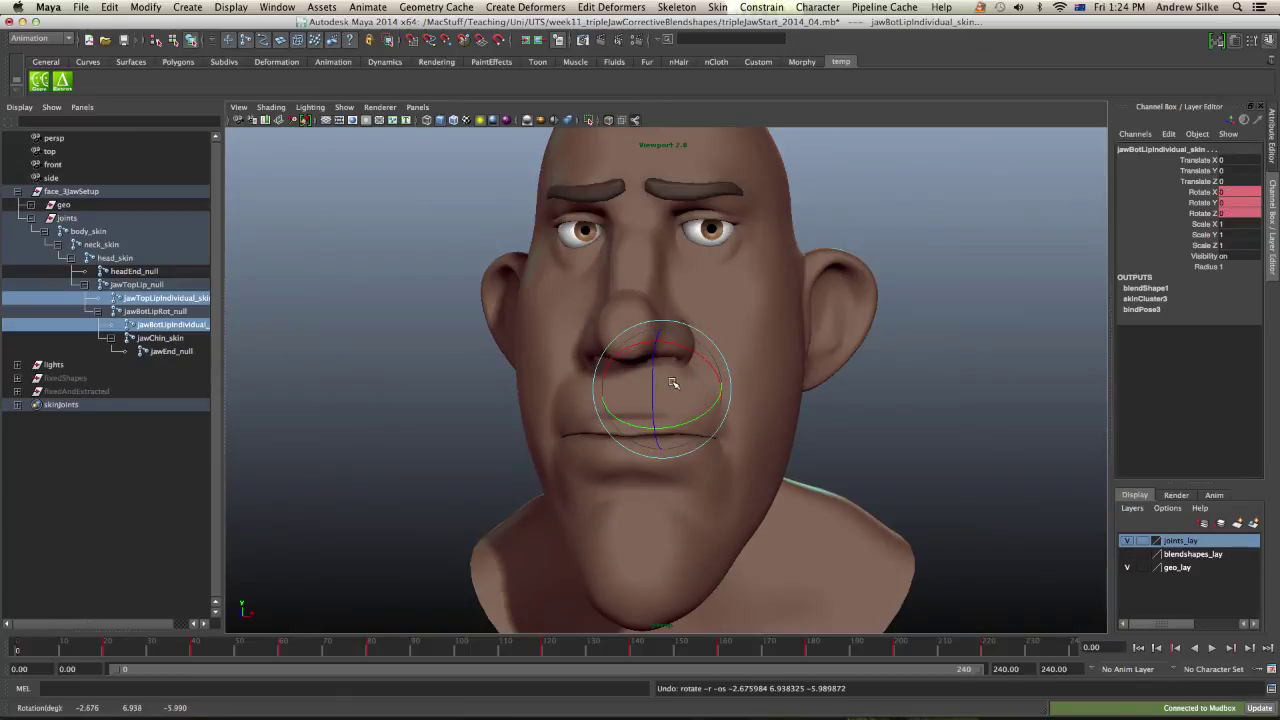
# Step: Try rotating both individual lip joints together, including about -8° in Z, and undo the rotations
pyautogui.moveTo(660, 389)
pyautogui.keyDown('alt'); pyautogui.mouseDown()
pyautogui.moveTo(679, 401)
pyautogui.moveTo(688, 366)
pyautogui.moveTo(683, 396)
pyautogui.moveTo(652, 368)
pyautogui.mouseUp(); pyautogui.keyUp('alt')
pyautogui.press('z')
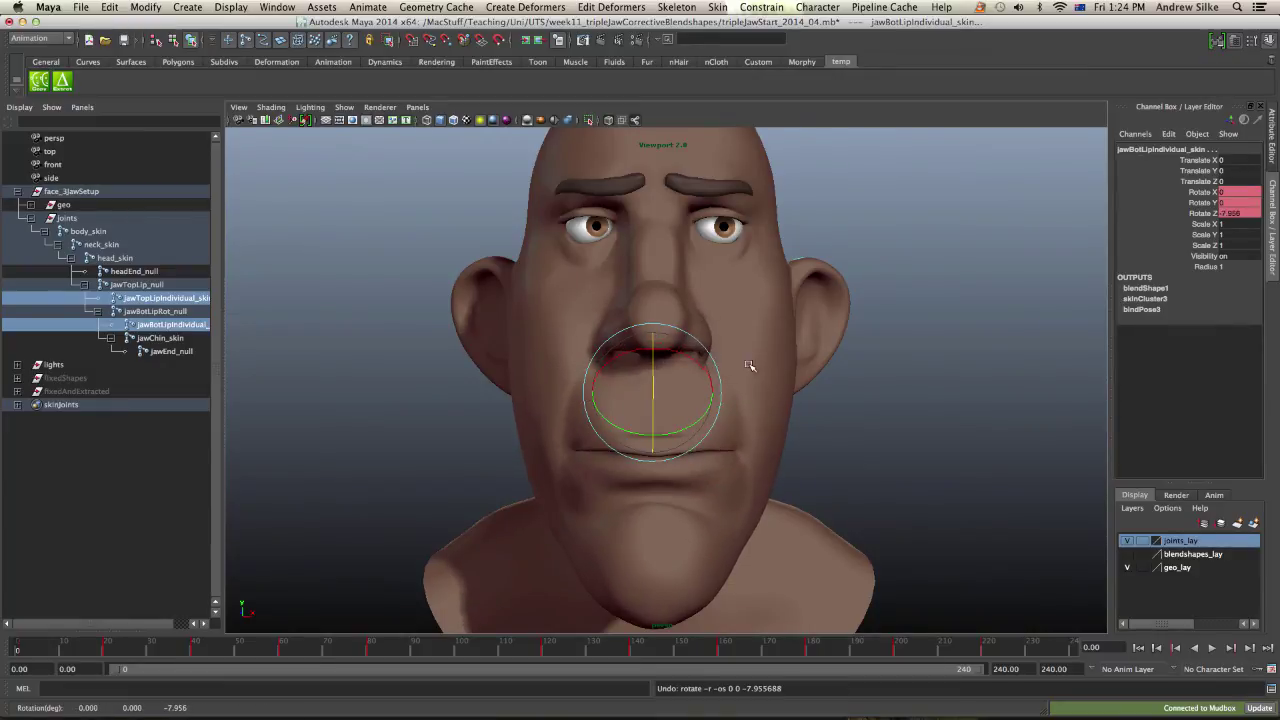
pyautogui.keyDown('alt'); pyautogui.moveTo(750, 366); pyautogui.dragTo(574, 396); pyautogui.keyUp('alt')
pyautogui.press('z')
pyautogui.press('z')
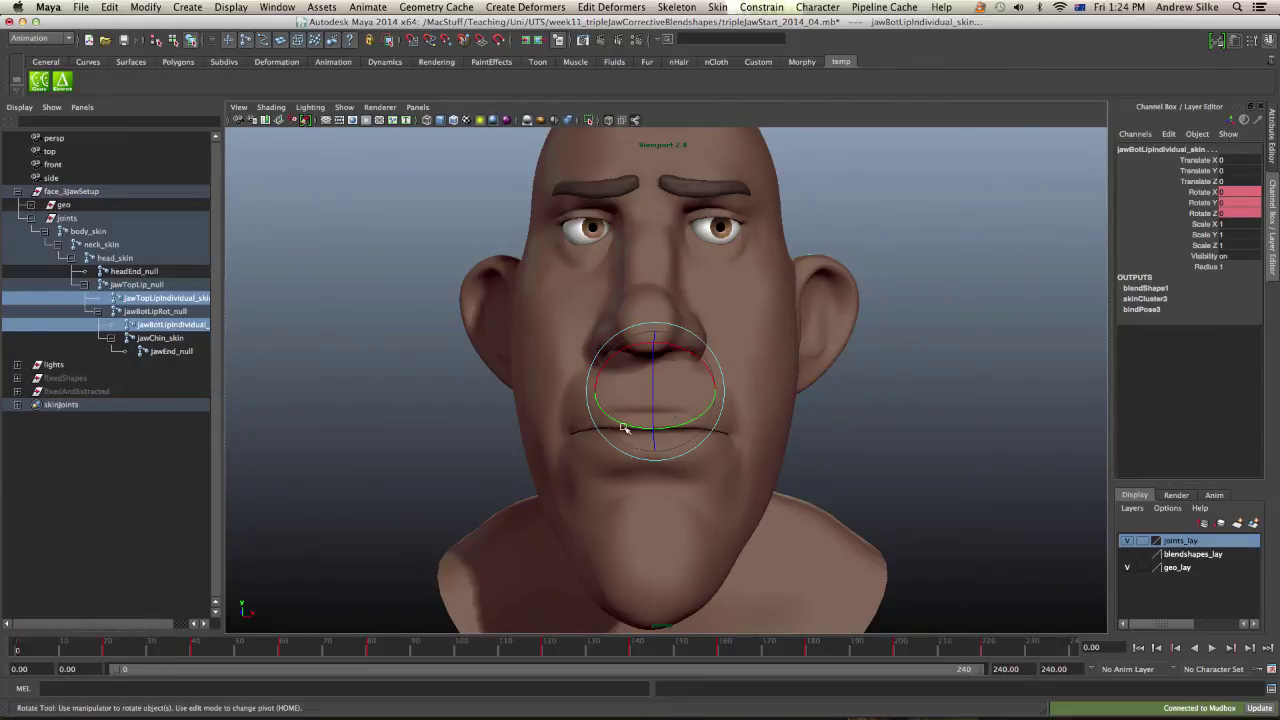
# Step: Try rotating both individual lip joints about the Y axis, undo it, and return to the Select tool
pyautogui.moveTo(621, 428); pyautogui.dragTo(723, 418)
pyautogui.hotkey('ctrl', 'z')
pyautogui.press('q')
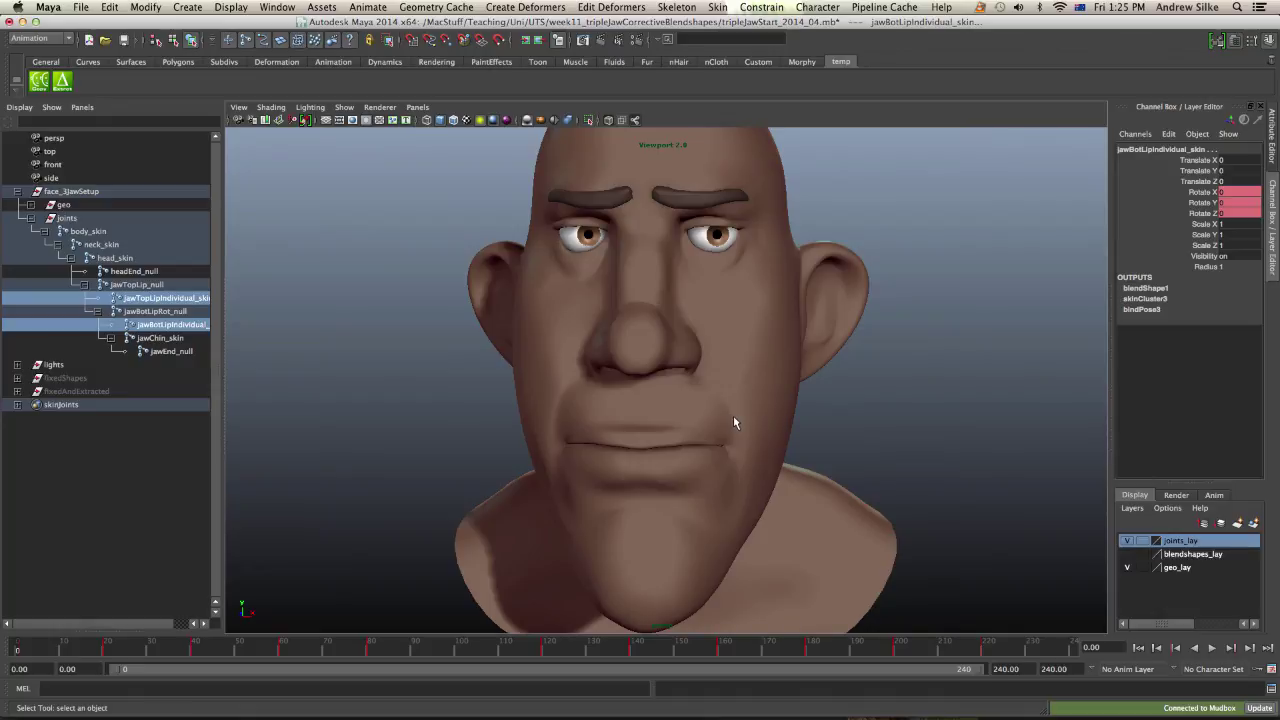
# Step: Examine the face and mouth in the neutral pose from the front, below and three-quarter angles
pyautogui.keyDown('alt'); pyautogui.moveTo(733, 420); pyautogui.dragTo(860, 404); pyautogui.keyUp('alt')
pyautogui.keyDown('alt'); pyautogui.moveTo(860, 404); pyautogui.dragTo(800, 407, button='right'); pyautogui.keyUp('alt')
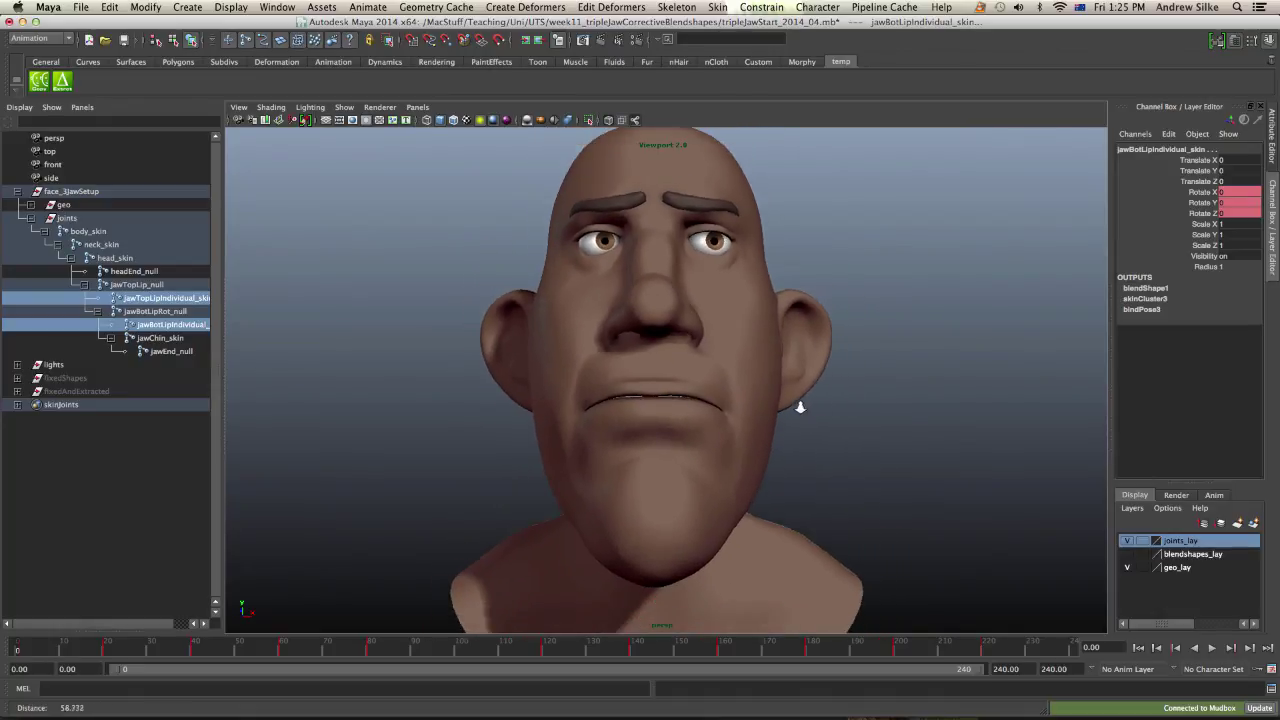
pyautogui.keyDown('alt'); pyautogui.moveTo(800, 407); pyautogui.dragTo(747, 426); pyautogui.keyUp('alt')
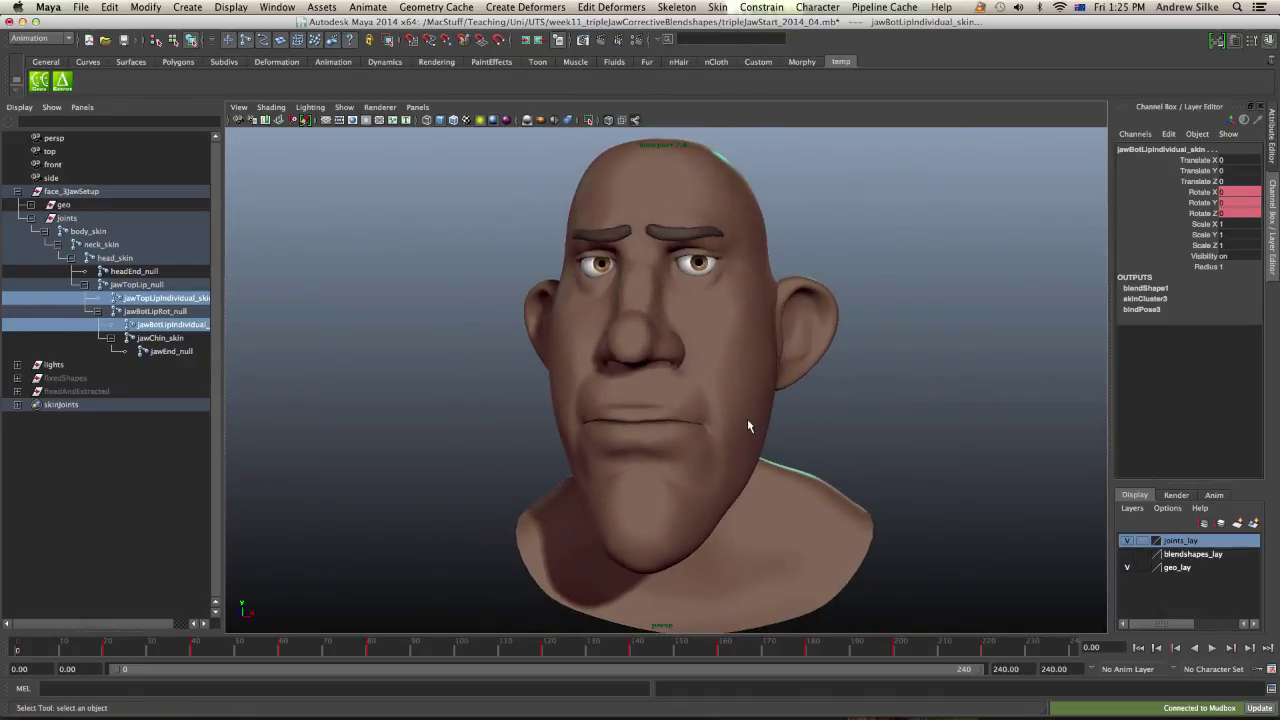
pyautogui.keyDown('alt'); pyautogui.moveTo(779, 414); pyautogui.dragTo(808, 417, button='right'); pyautogui.keyUp('alt')
pyautogui.moveTo(808, 422)
pyautogui.keyDown('alt'); pyautogui.mouseDown()
pyautogui.moveTo(834, 431)
pyautogui.moveTo(792, 433)
pyautogui.mouseUp(); pyautogui.keyUp('alt')
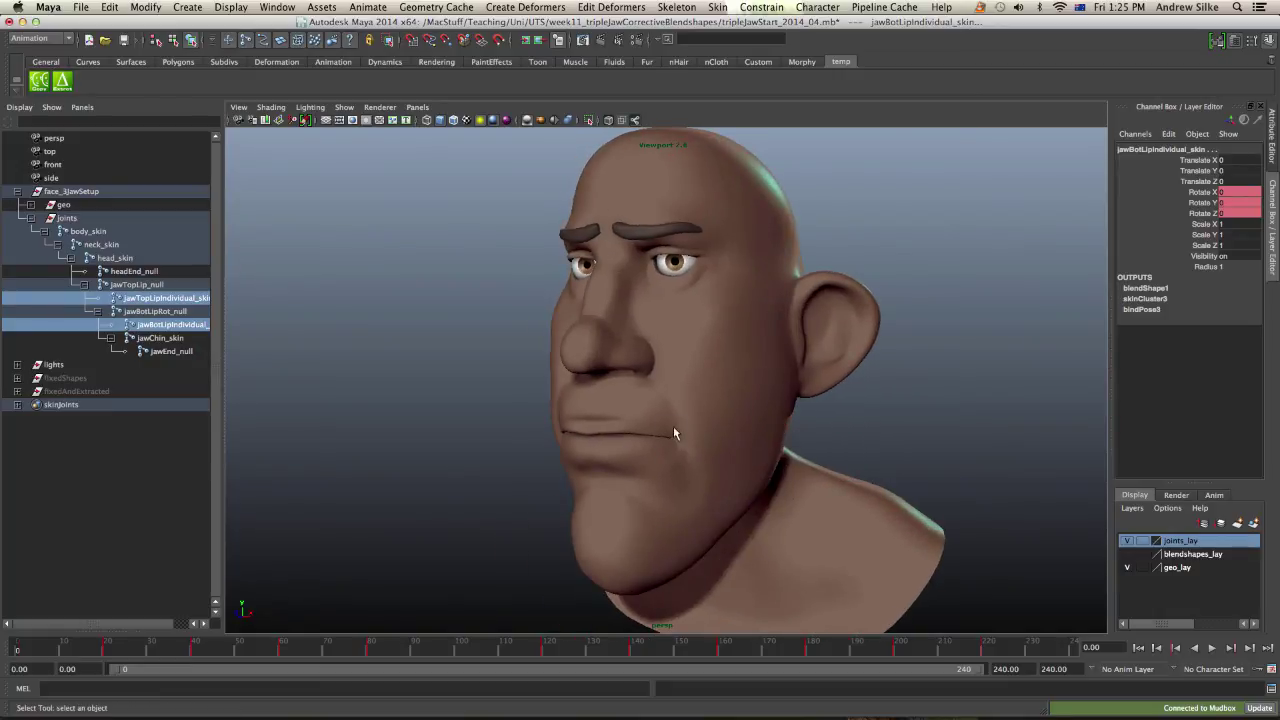
pyautogui.keyDown('alt'); pyautogui.moveTo(675, 433); pyautogui.dragTo(779, 426); pyautogui.keyUp('alt')
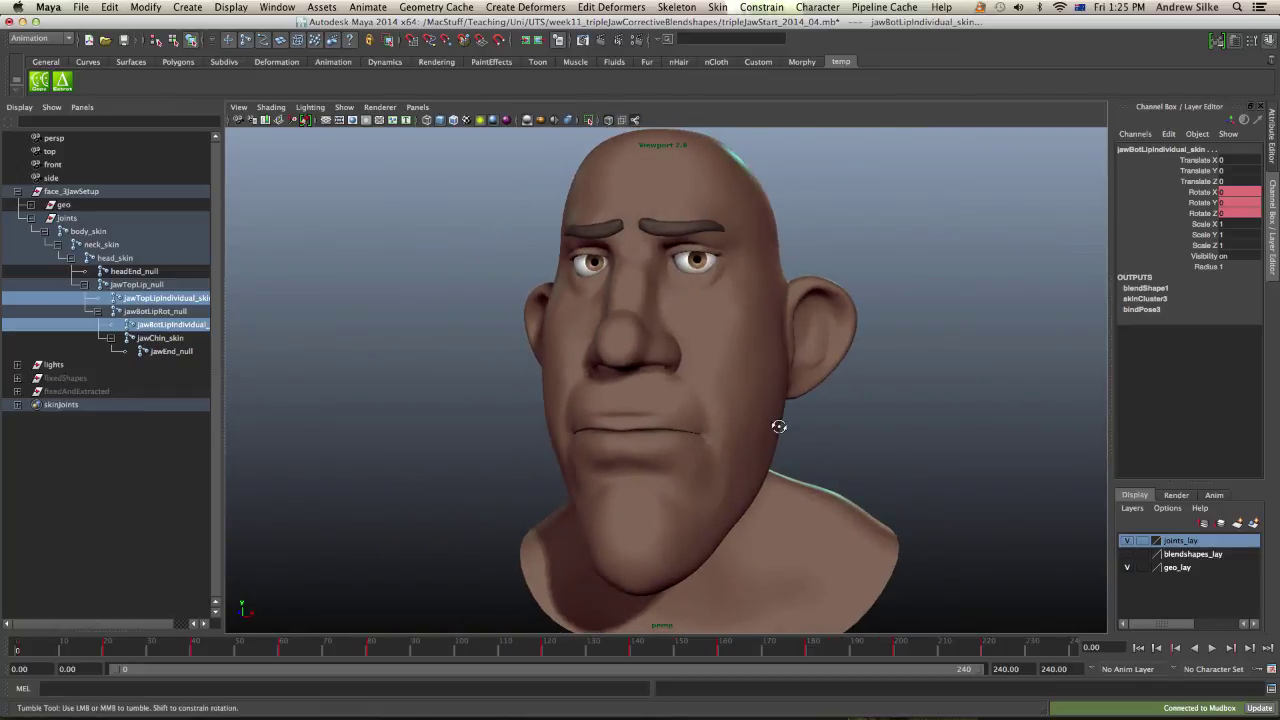
pyautogui.keyDown('alt'); pyautogui.moveTo(779, 429); pyautogui.dragTo(764, 431, button='middle'); pyautogui.keyUp('alt')
pyautogui.keyDown('alt'); pyautogui.moveTo(911, 436); pyautogui.dragTo(840, 432, button='right'); pyautogui.keyUp('alt')
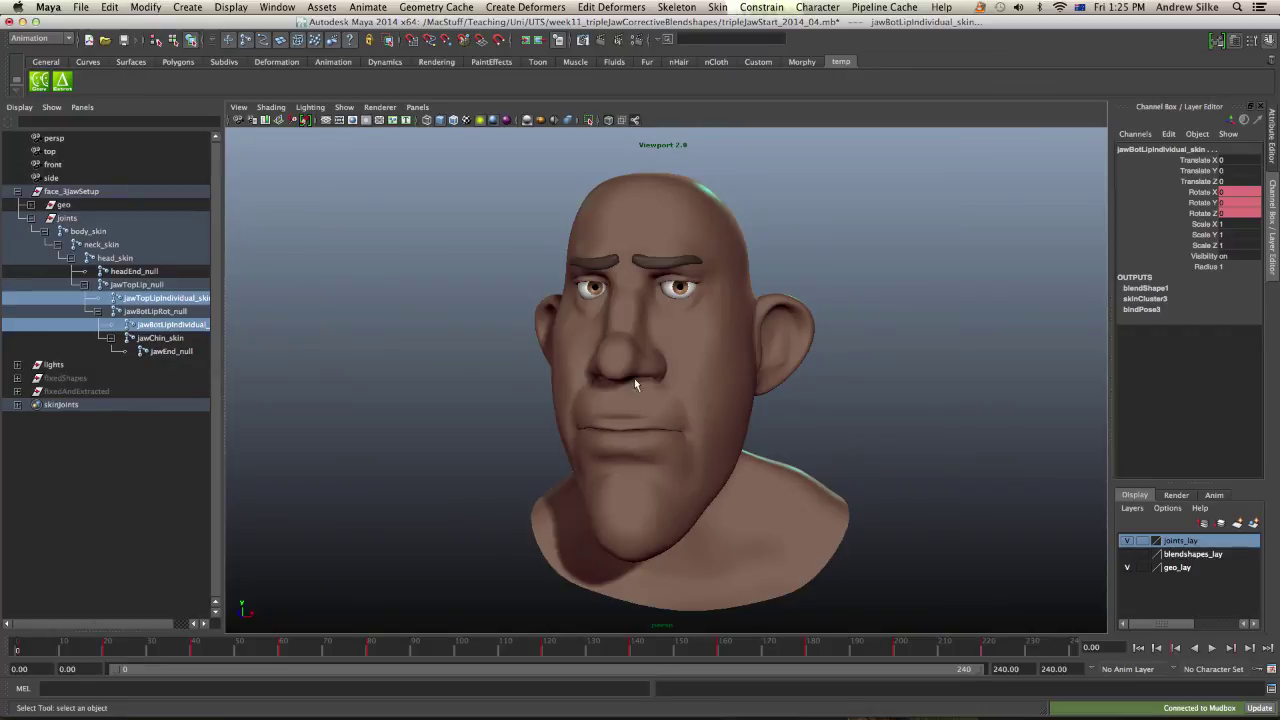
pyautogui.keyDown('alt'); pyautogui.moveTo(482, 376); pyautogui.dragTo(720, 369); pyautogui.keyUp('alt')
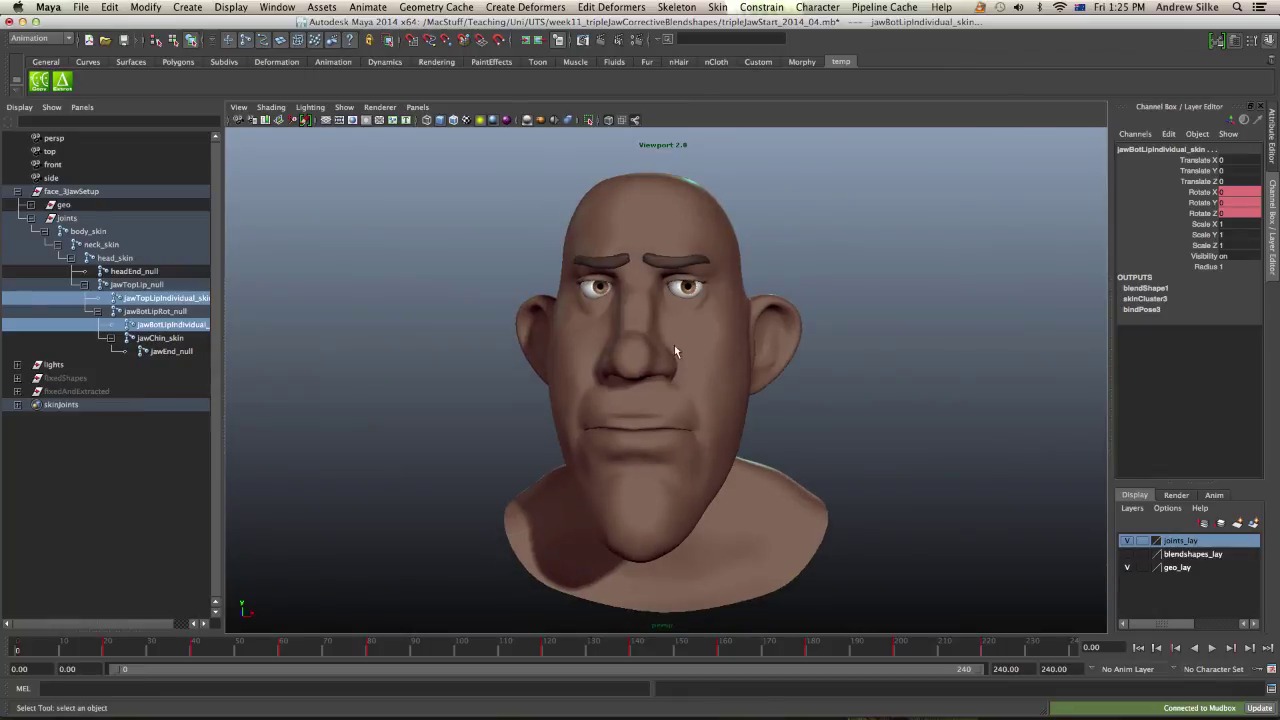
pyautogui.keyDown('alt'); pyautogui.moveTo(662, 314); pyautogui.dragTo(668, 305); pyautogui.keyUp('alt')
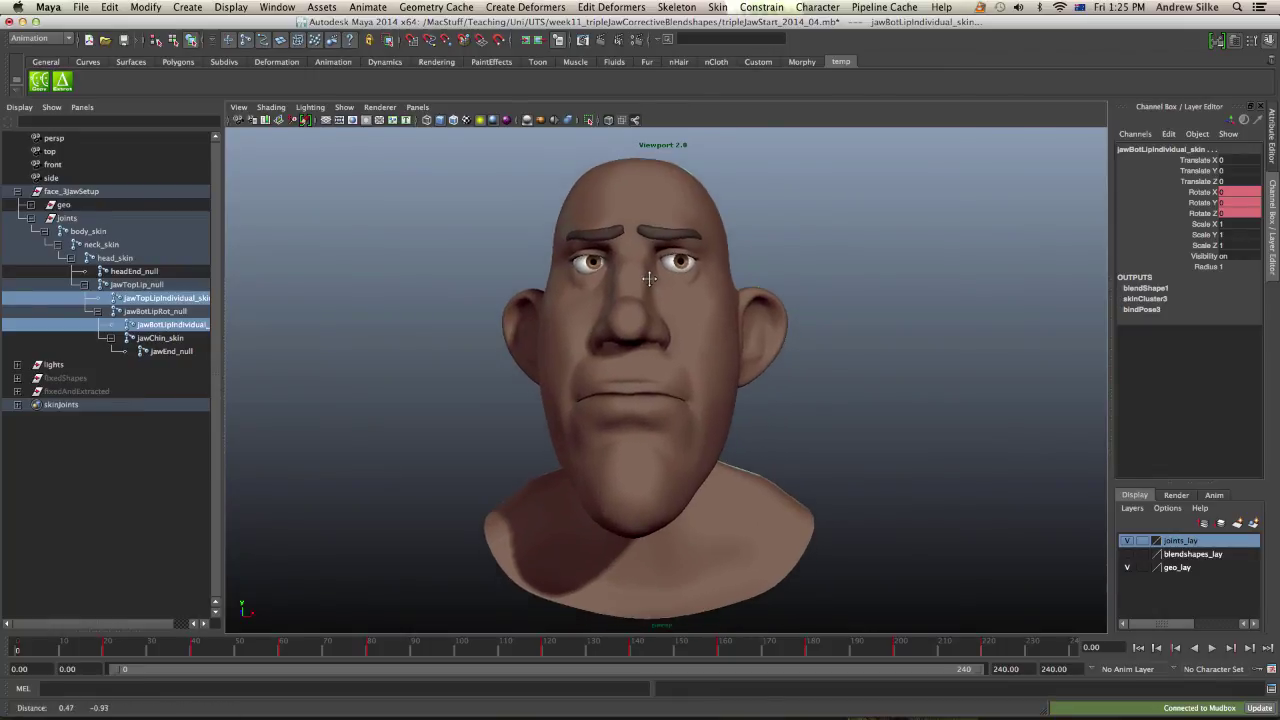